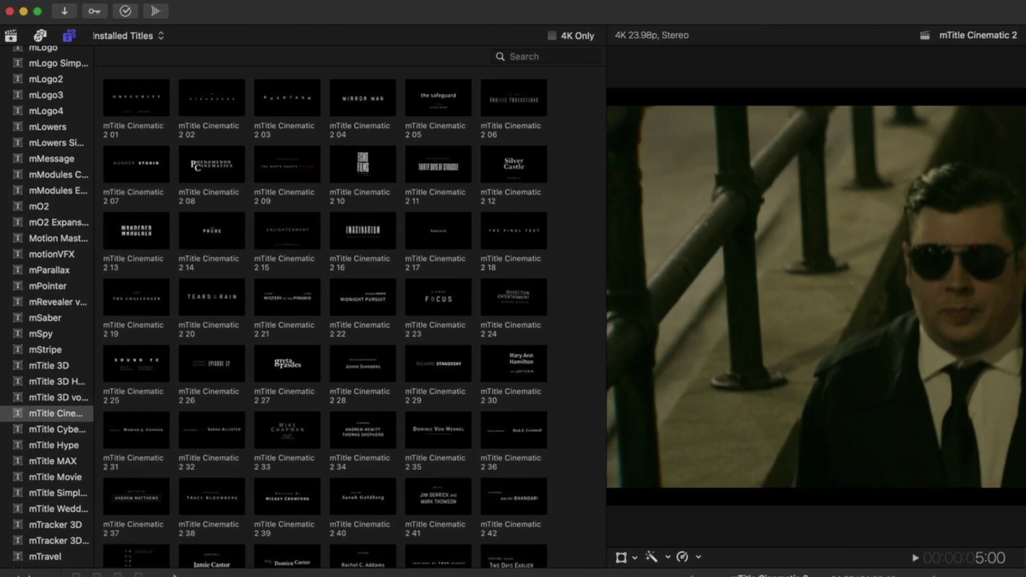
- Show the mTitle Cinematic 2 titles, jump to the night street shot, and select the SEED title clip
{"action": "left_click", "coordinate": [46, 414]}
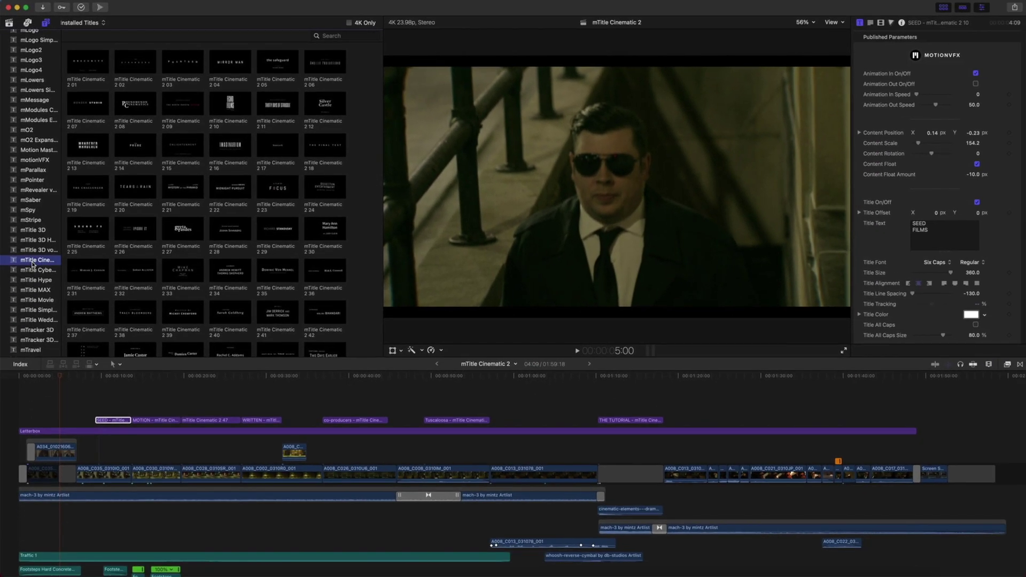
{"action": "scroll", "coordinate": [360, 252], "scroll_direction": "down", "scroll_amount": 5}
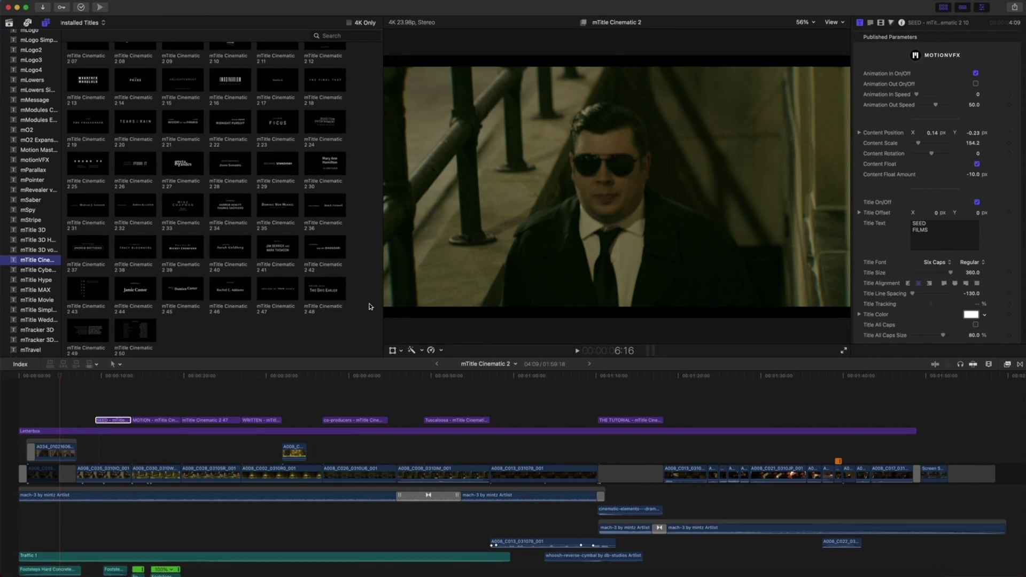
{"action": "left_click", "coordinate": [96, 378]}
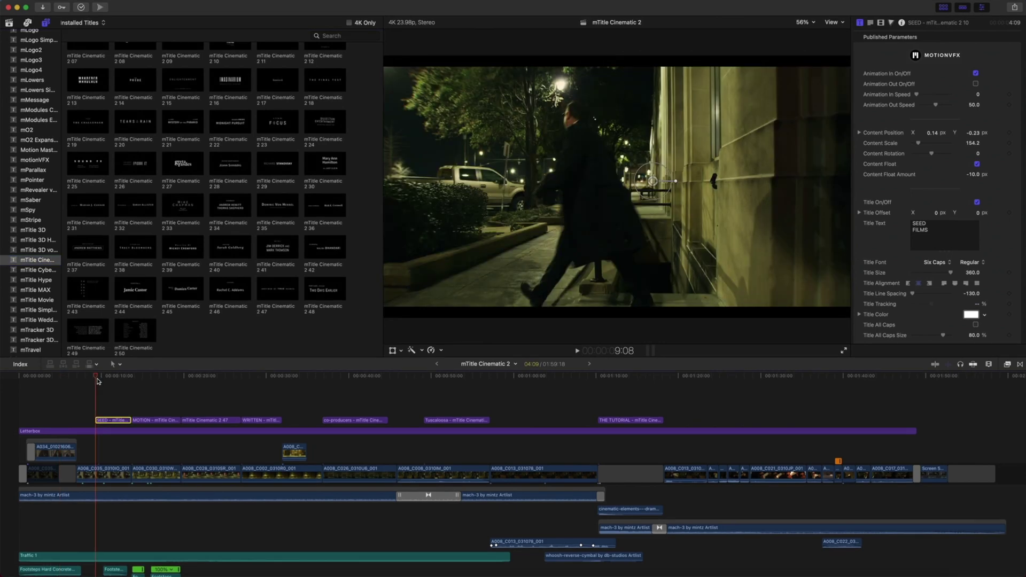
{"action": "left_click", "coordinate": [108, 424]}
{"action": "scroll", "coordinate": [359, 229], "scroll_direction": "up", "scroll_amount": 3}
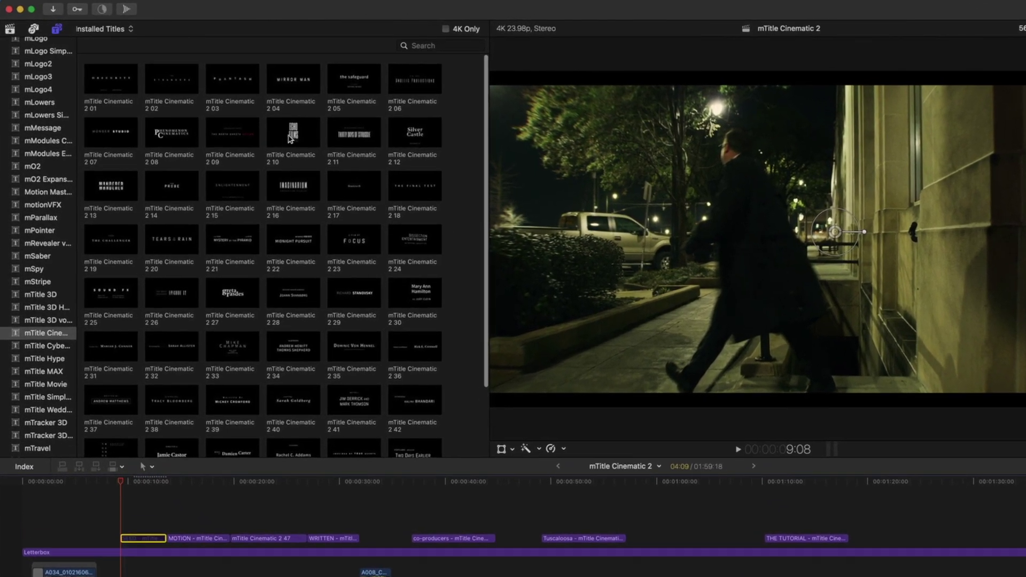
- Add the Cinematic 2 10 title above the night shot and reposition its ECHO FILMS text
{"action": "left_click", "coordinate": [289, 138]}
{"action": "left_click_drag", "start_coordinate": [289, 138], "coordinate": [123, 498]}
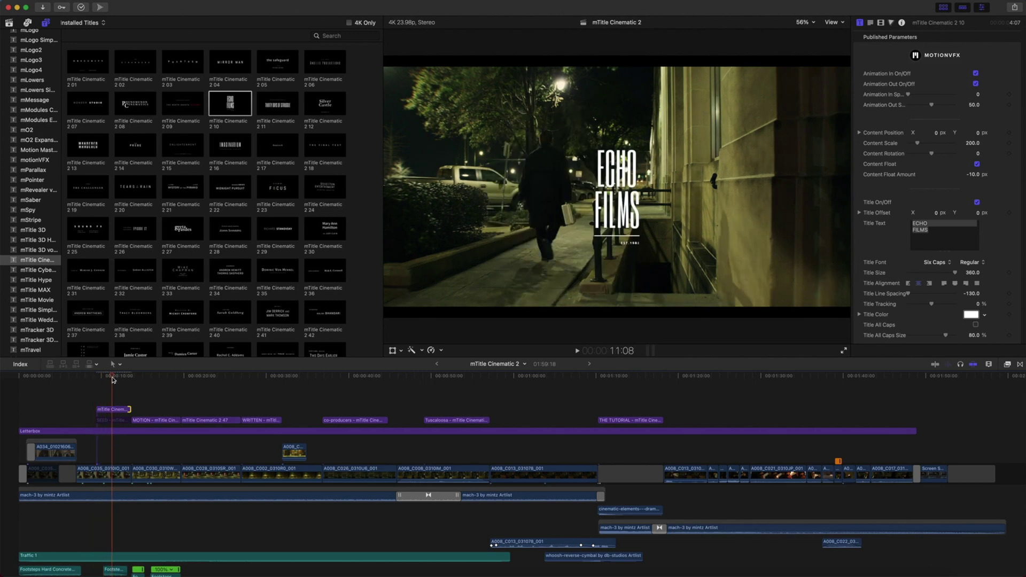
{"action": "left_click", "coordinate": [112, 411]}
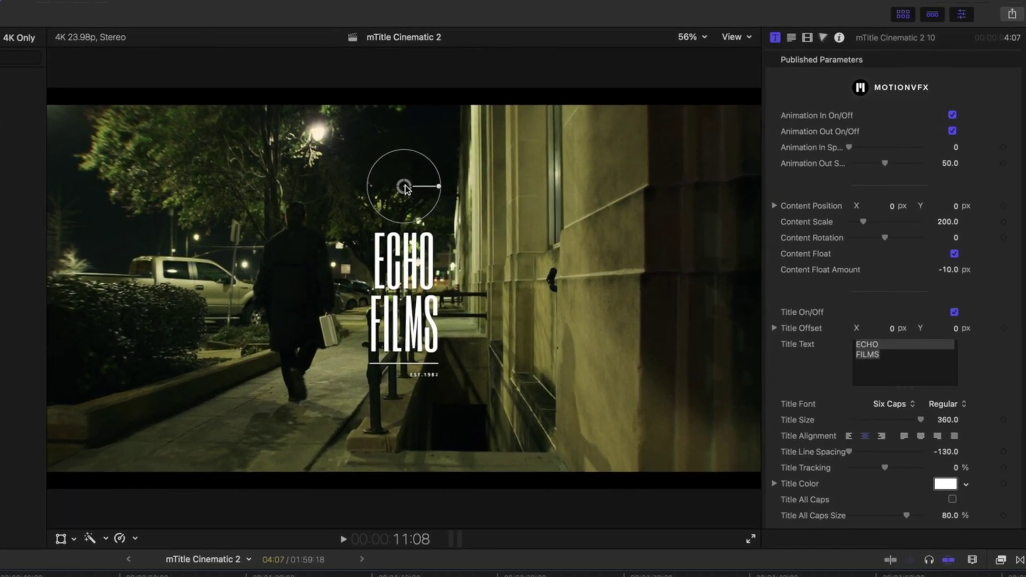
{"action": "left_click_drag", "start_coordinate": [405, 188], "coordinate": [456, 279]}
{"action": "key", "text": "super+z"}
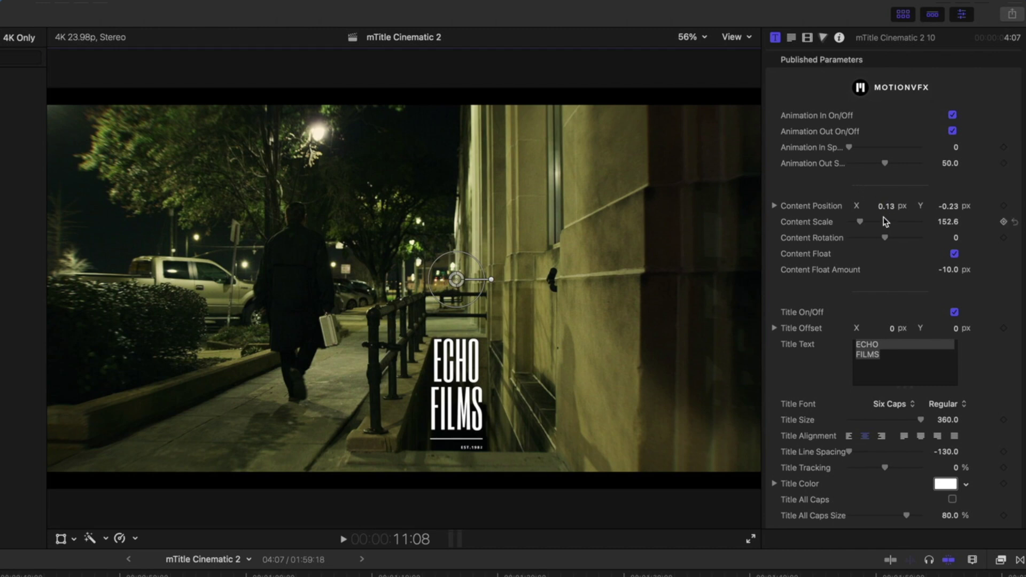
{"action": "left_click_drag", "start_coordinate": [886, 206], "coordinate": [885, 210]}
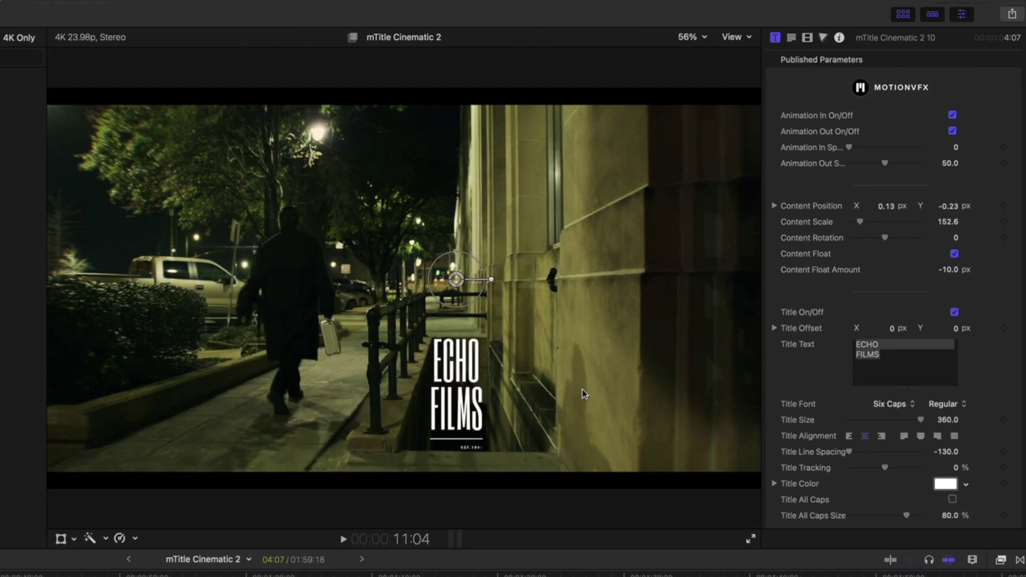
{"action": "left_click_drag", "start_coordinate": [952, 270], "coordinate": [947, 271]}
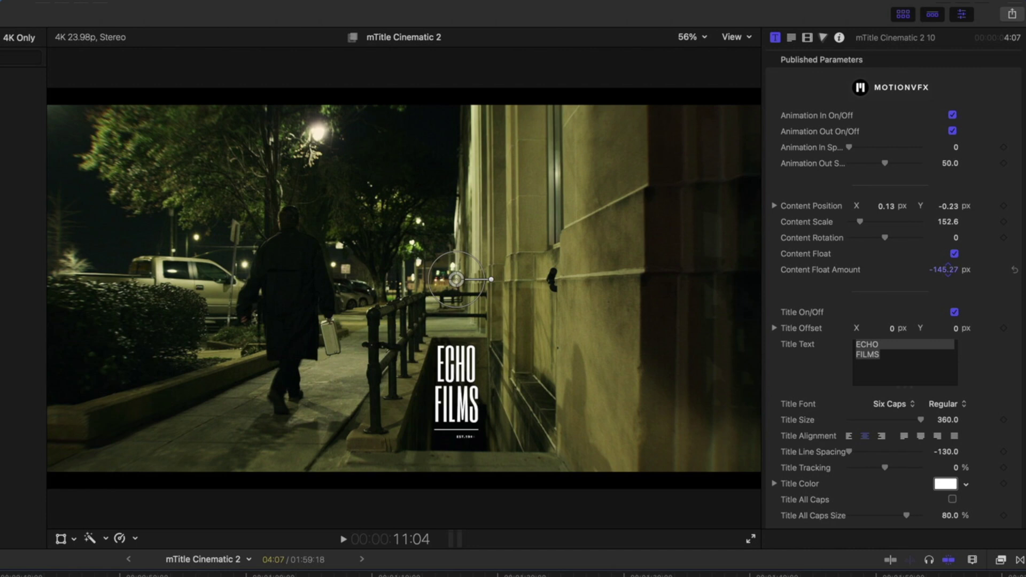
{"action": "left_click_drag", "start_coordinate": [948, 270], "coordinate": [946, 270]}
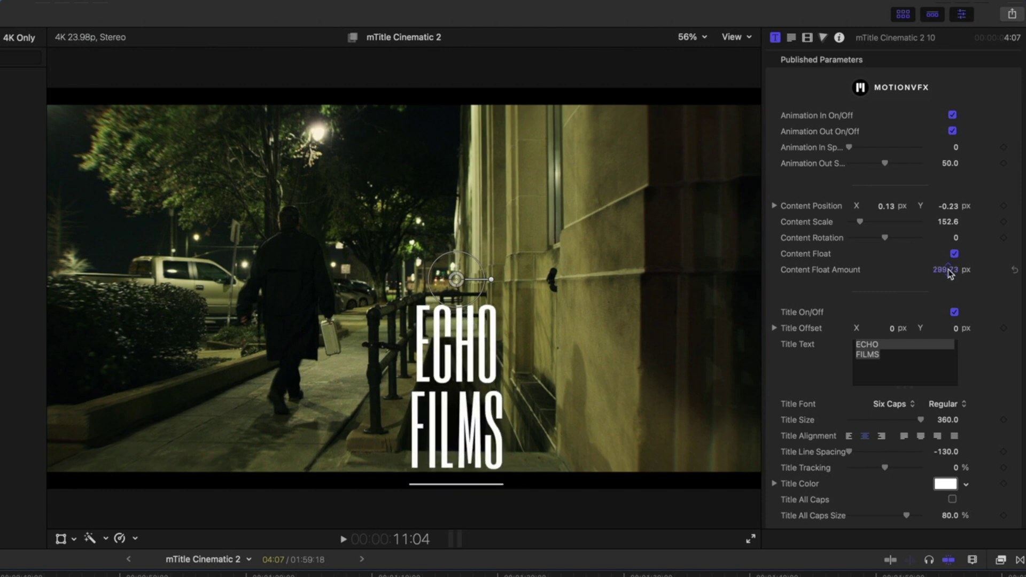
{"action": "left_click_drag", "start_coordinate": [949, 271], "coordinate": [950, 271]}
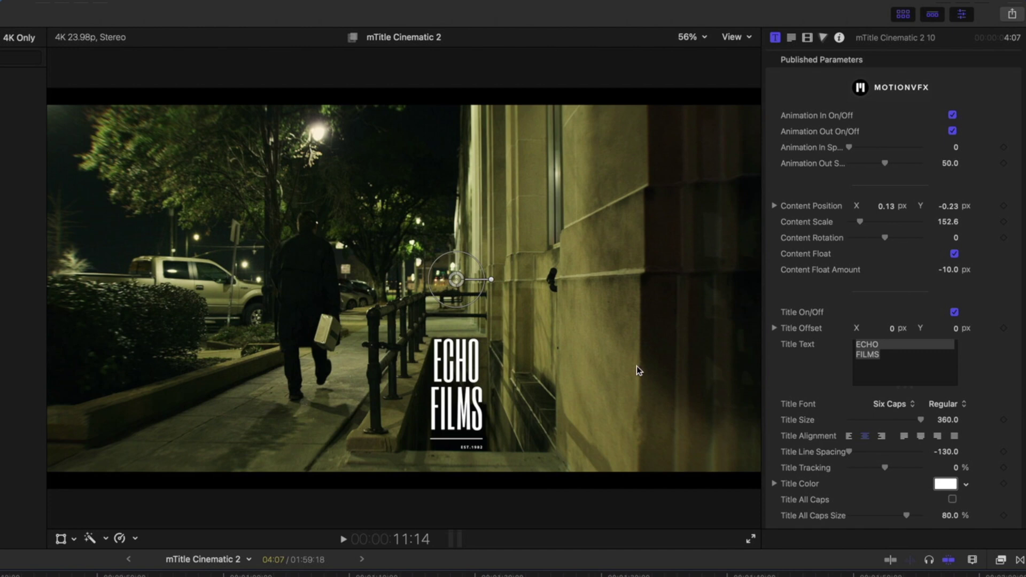
- Replace ECHO with SEED in the Title Text field and test the Title Tracking slider
{"action": "left_click", "coordinate": [887, 343]}
{"action": "left_click_drag", "start_coordinate": [885, 344], "coordinate": [842, 348]}
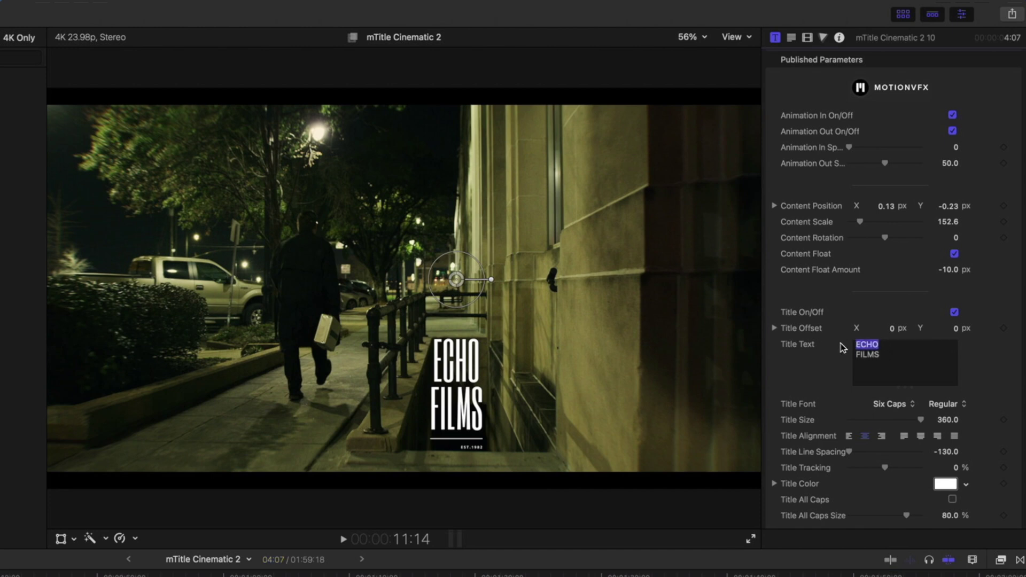
{"action": "type", "text": "SEED"}
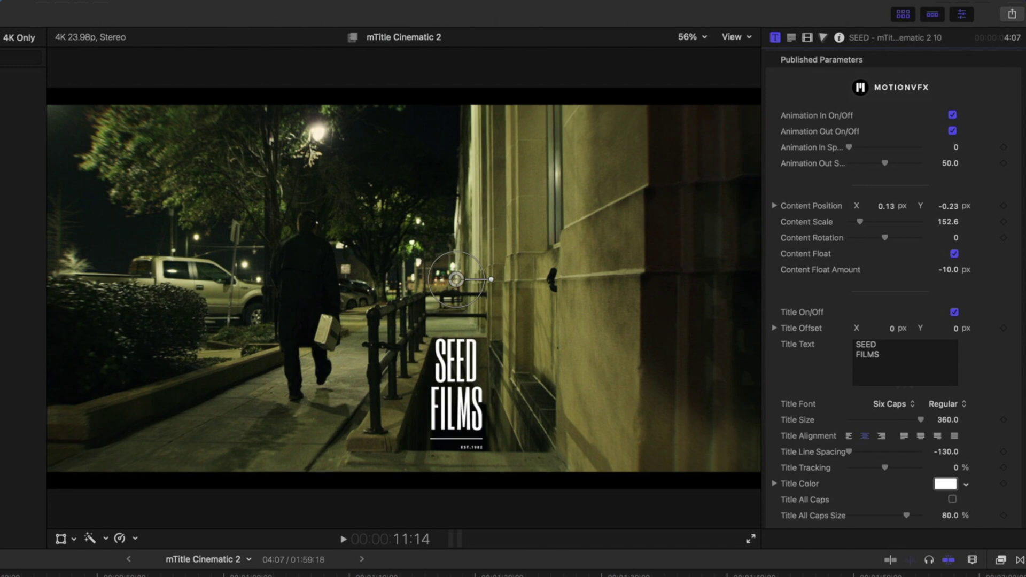
{"action": "left_click", "coordinate": [900, 364]}
{"action": "left_click_drag", "start_coordinate": [886, 470], "coordinate": [885, 472]}
- Select SEED in the Text inspector and widen its Title Tracking to 7.56%
{"action": "left_click", "coordinate": [473, 381]}
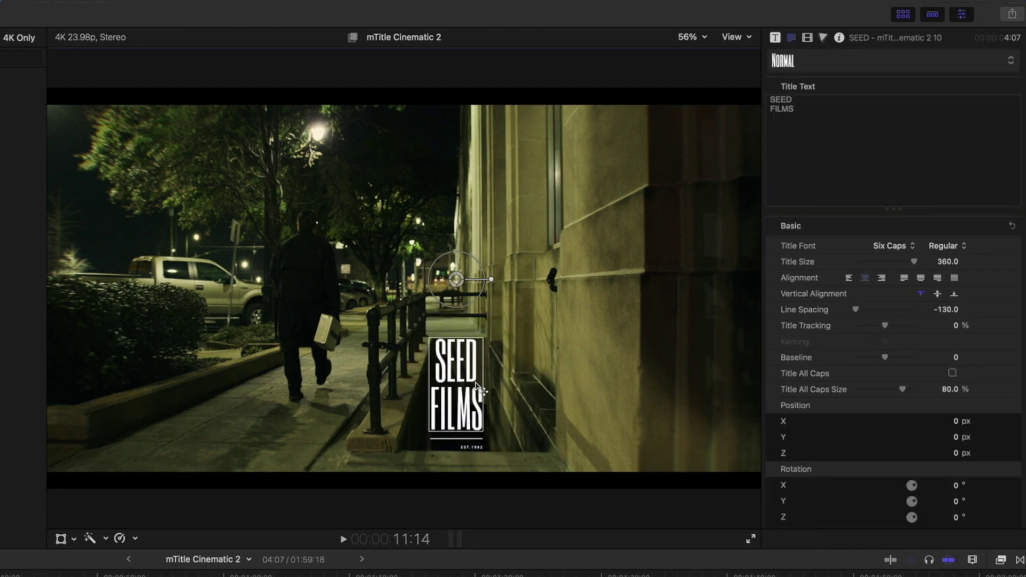
{"action": "left_click", "coordinate": [797, 99]}
{"action": "left_click_drag", "start_coordinate": [797, 99], "coordinate": [756, 99]}
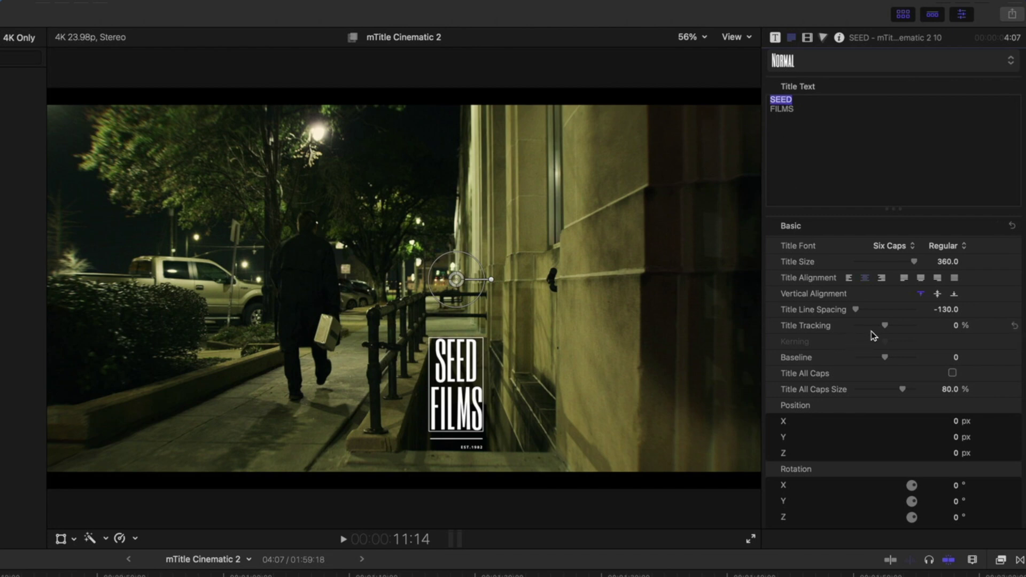
{"action": "scroll", "coordinate": [874, 339], "scroll_direction": "down", "scroll_amount": 1}
{"action": "left_click_drag", "start_coordinate": [886, 325], "coordinate": [887, 325]}
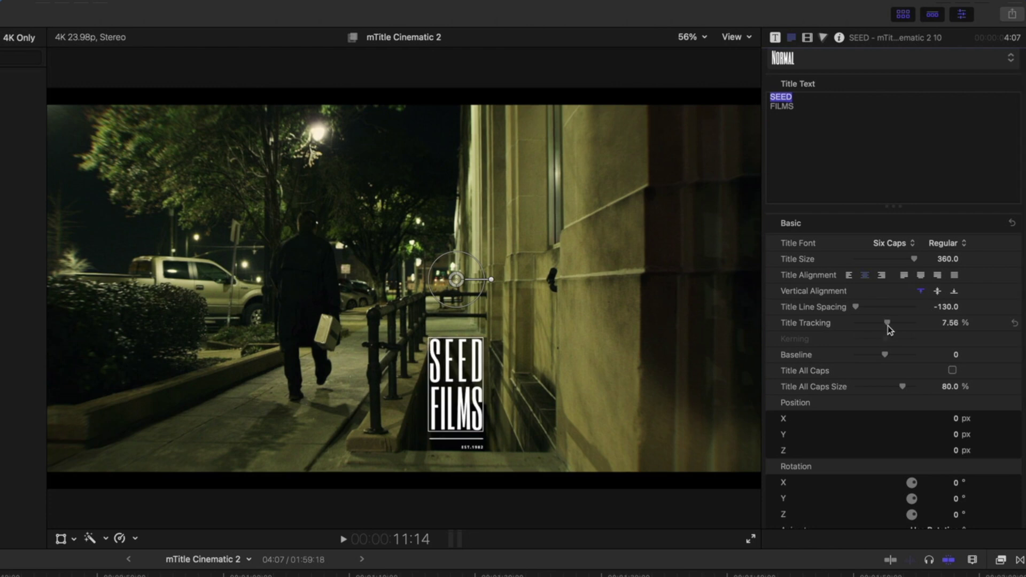
- Return to the title's template parameters showing the Subtitle and Line settings
{"action": "left_click", "coordinate": [775, 37]}
{"action": "scroll", "coordinate": [806, 384], "scroll_direction": "down", "scroll_amount": 7}
{"action": "scroll", "coordinate": [807, 385], "scroll_direction": "down", "scroll_amount": 5}
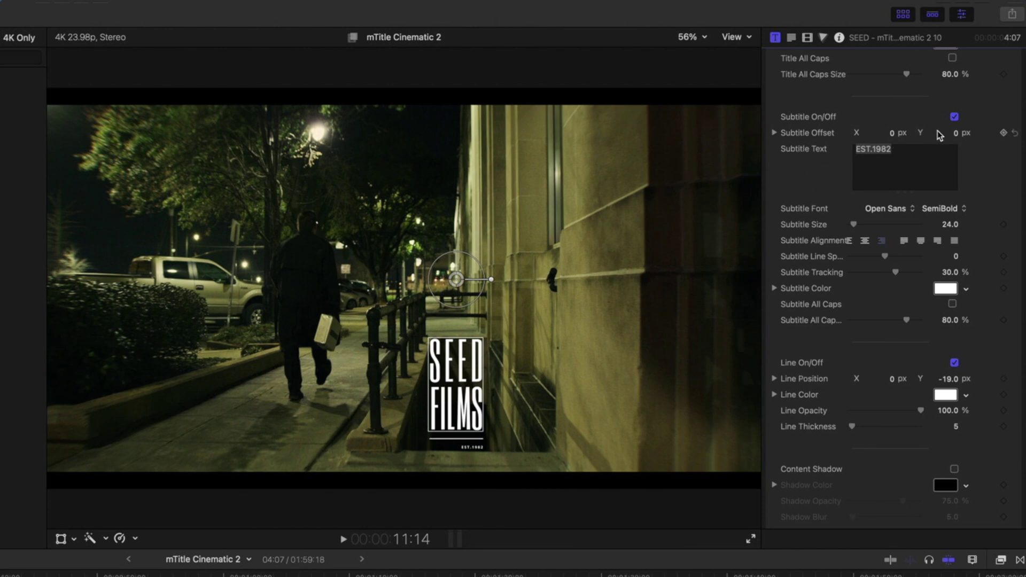
- Toggle the EST.1982 subtitle and the rule off and on, then set Line Thickness to 1
{"action": "left_click", "coordinate": [955, 117]}
{"action": "left_click", "coordinate": [954, 117]}
{"action": "left_click", "coordinate": [954, 363]}
{"action": "left_click", "coordinate": [954, 363]}
{"action": "left_click_drag", "start_coordinate": [852, 426], "coordinate": [878, 427]}
{"action": "mouse_move", "coordinate": [866, 428]}
{"action": "left_mouse_down"}
{"action": "mouse_move", "coordinate": [883, 427]}
{"action": "mouse_move", "coordinate": [848, 428]}
{"action": "left_mouse_up"}
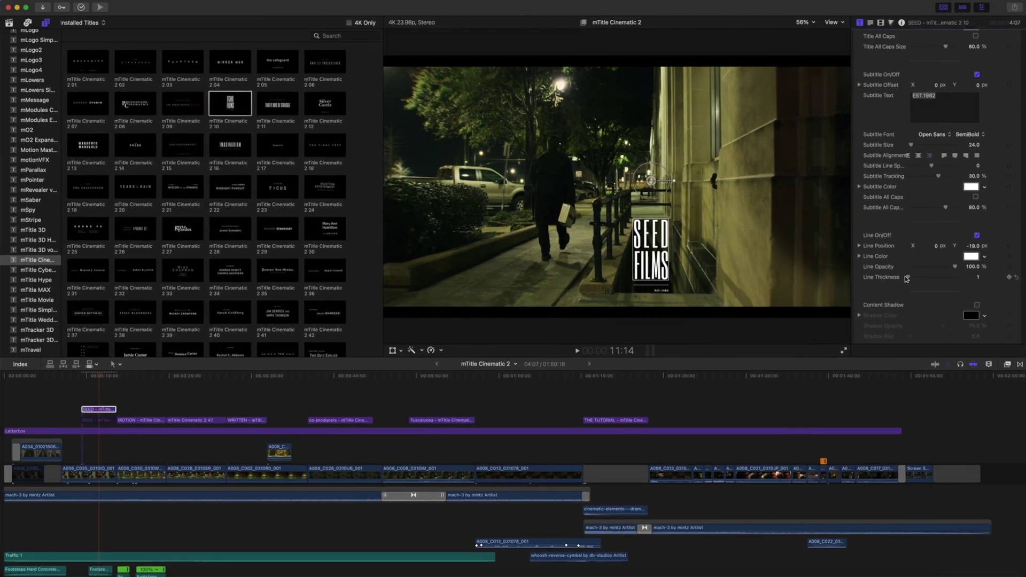
- Scrub to the MOTION VFX title, select it, and disable it with V
{"action": "left_click_drag", "start_coordinate": [99, 379], "coordinate": [127, 378]}
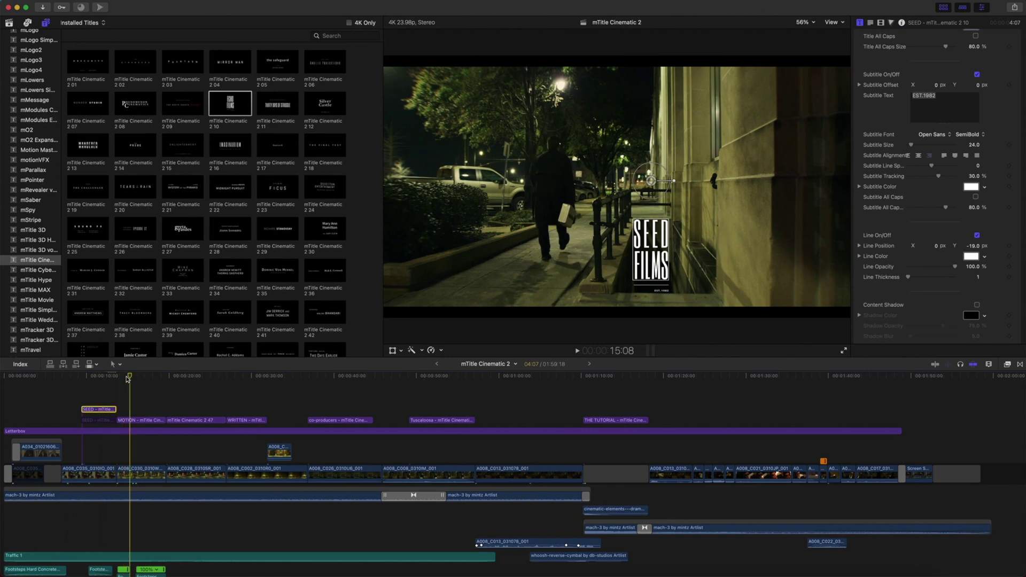
{"action": "mouse_move", "coordinate": [128, 379]}
{"action": "left_mouse_down"}
{"action": "mouse_move", "coordinate": [157, 378]}
{"action": "mouse_move", "coordinate": [145, 378]}
{"action": "left_mouse_up"}
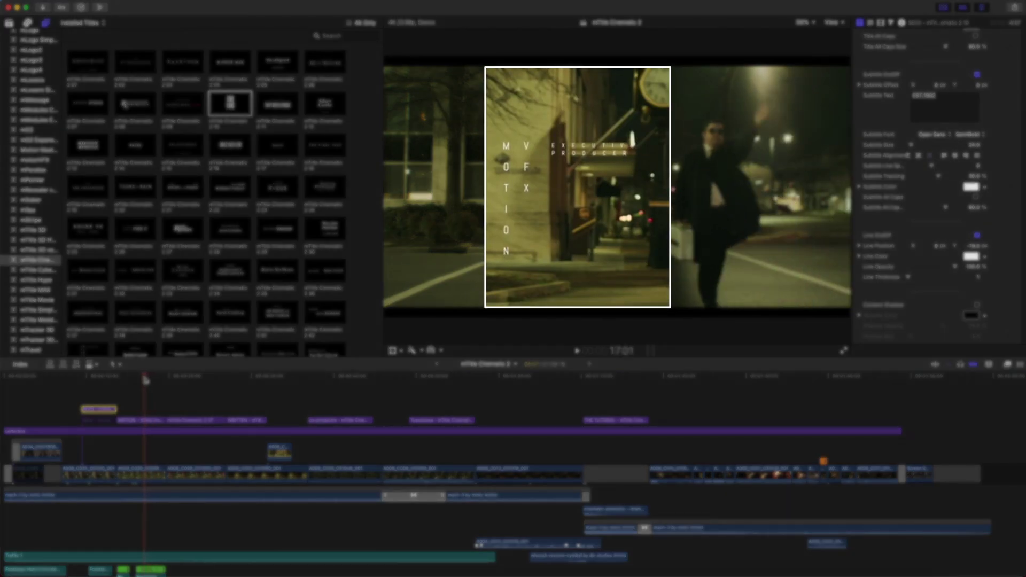
{"action": "left_click_drag", "start_coordinate": [145, 379], "coordinate": [136, 378]}
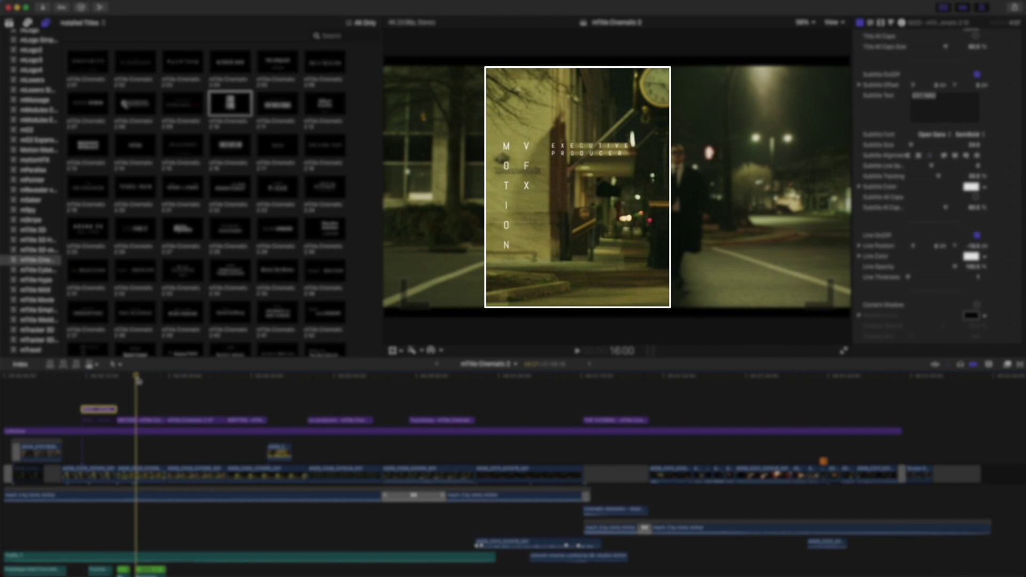
{"action": "left_click", "coordinate": [137, 422]}
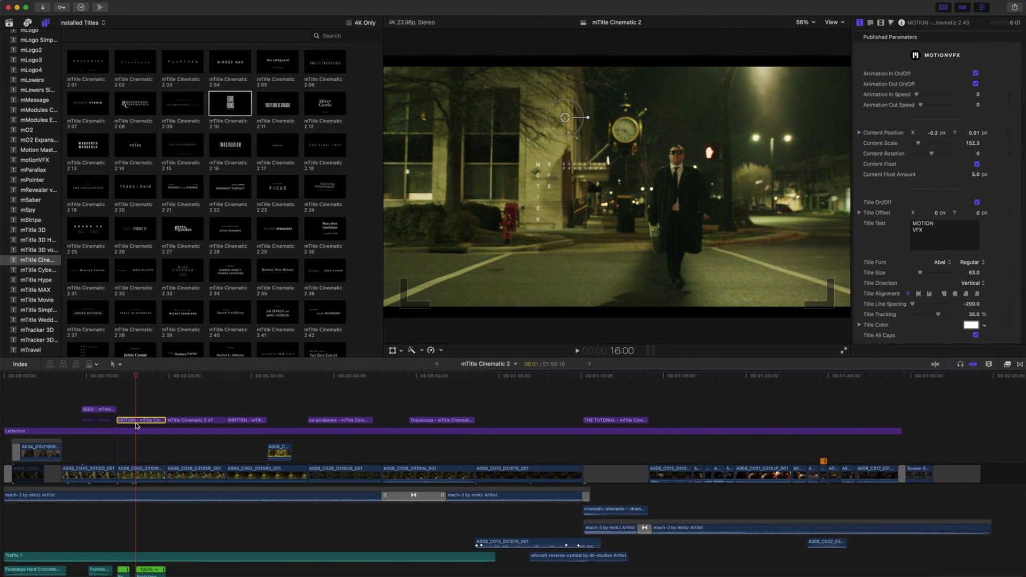
{"action": "key", "text": "v"}
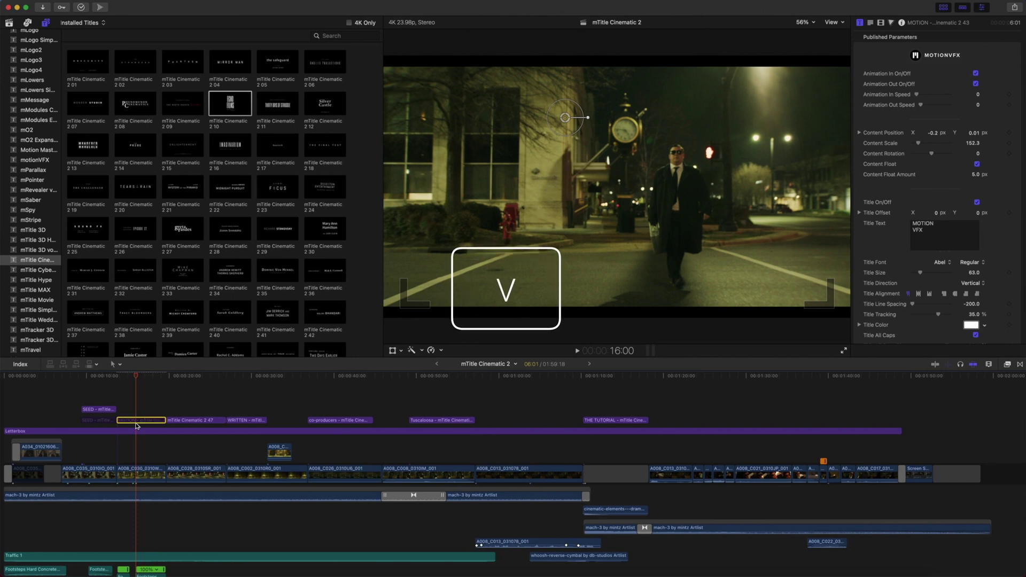
- Place the mTitle Cinematic 2 43 title above the disabled MOTION clip
{"action": "scroll", "coordinate": [353, 273], "scroll_direction": "down", "scroll_amount": 3}
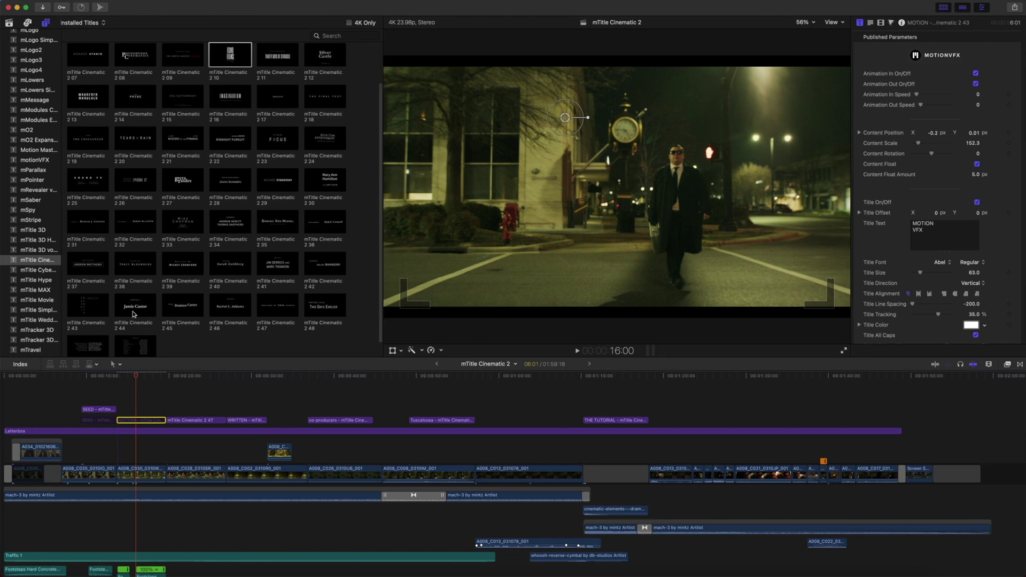
{"action": "left_click", "coordinate": [98, 314]}
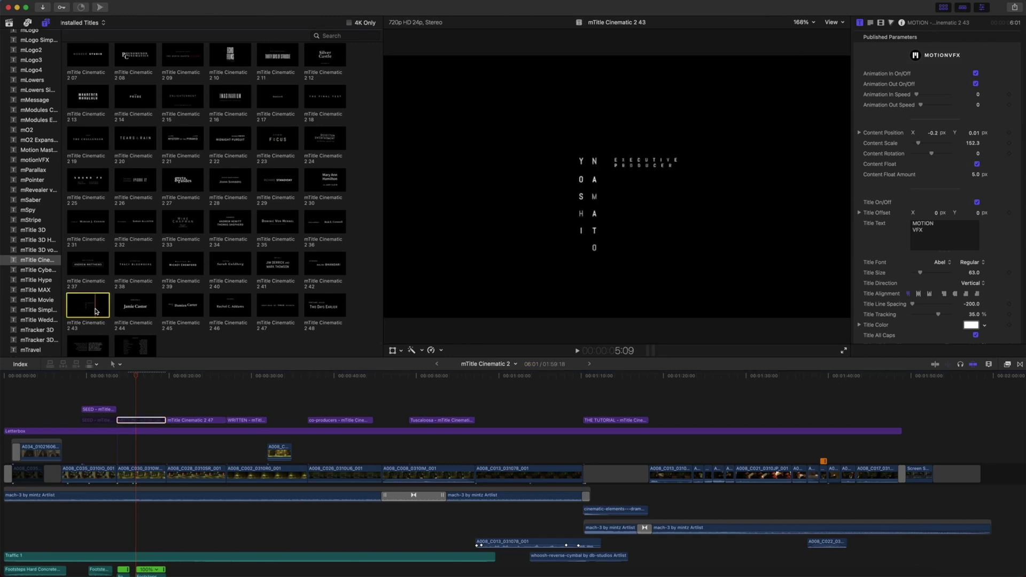
{"action": "left_click_drag", "start_coordinate": [96, 312], "coordinate": [170, 408]}
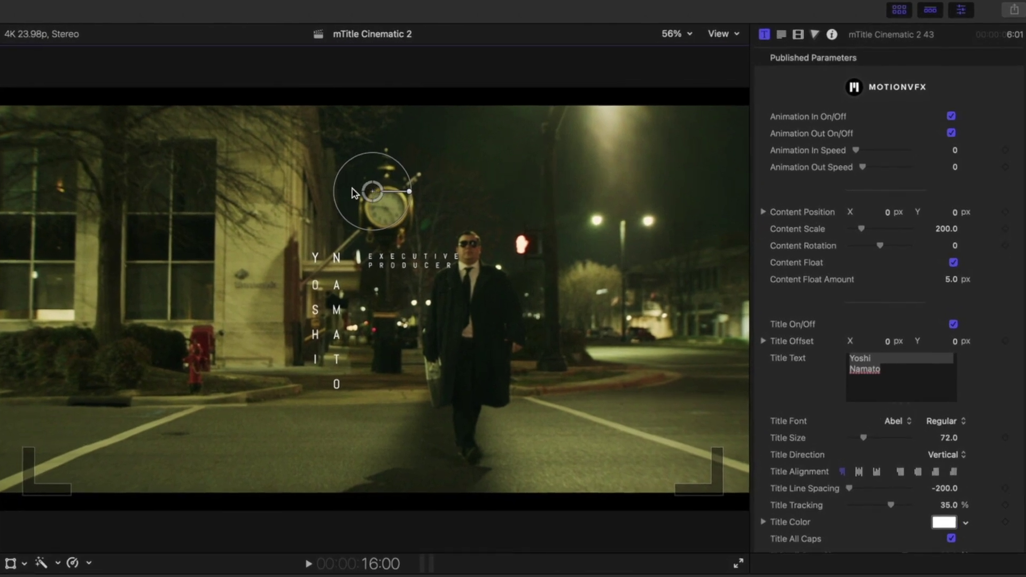
- Shift the vertical credit left and shrink it to 112.4 content scale
{"action": "left_click_drag", "start_coordinate": [378, 195], "coordinate": [311, 198]}
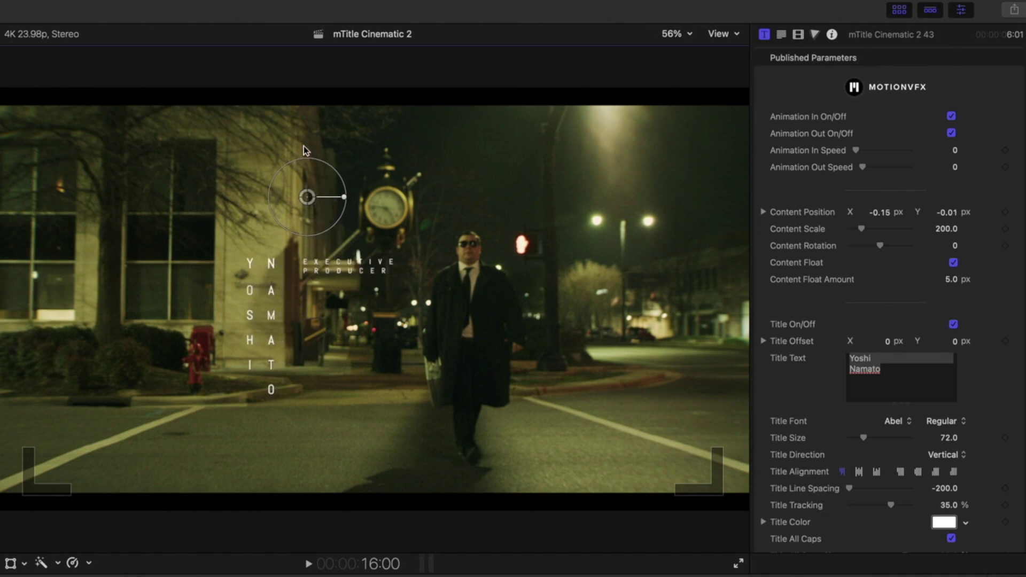
{"action": "left_click_drag", "start_coordinate": [347, 206], "coordinate": [344, 184]}
{"action": "left_click_drag", "start_coordinate": [361, 95], "coordinate": [301, 91]}
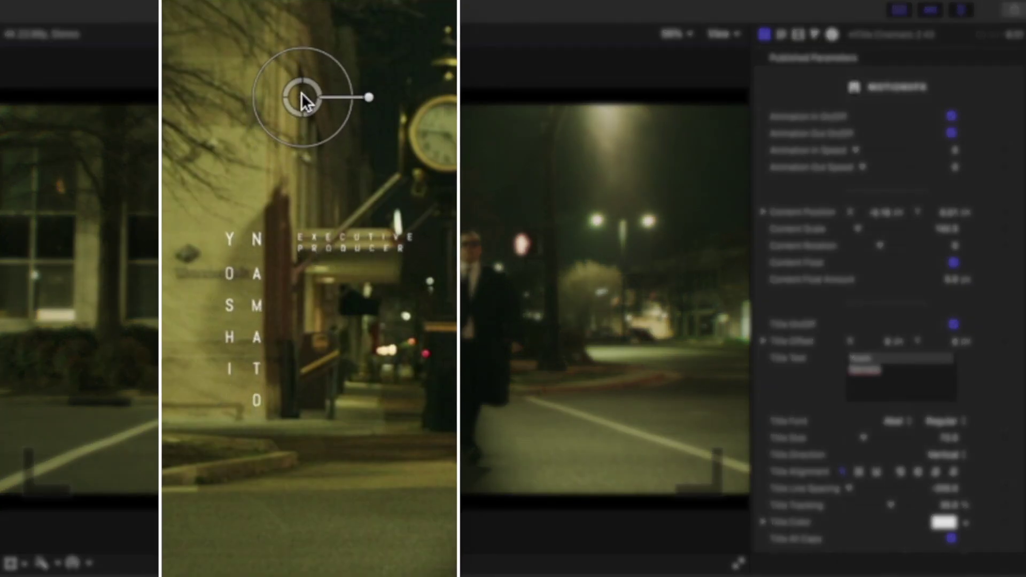
{"action": "left_click_drag", "start_coordinate": [344, 80], "coordinate": [309, 82]}
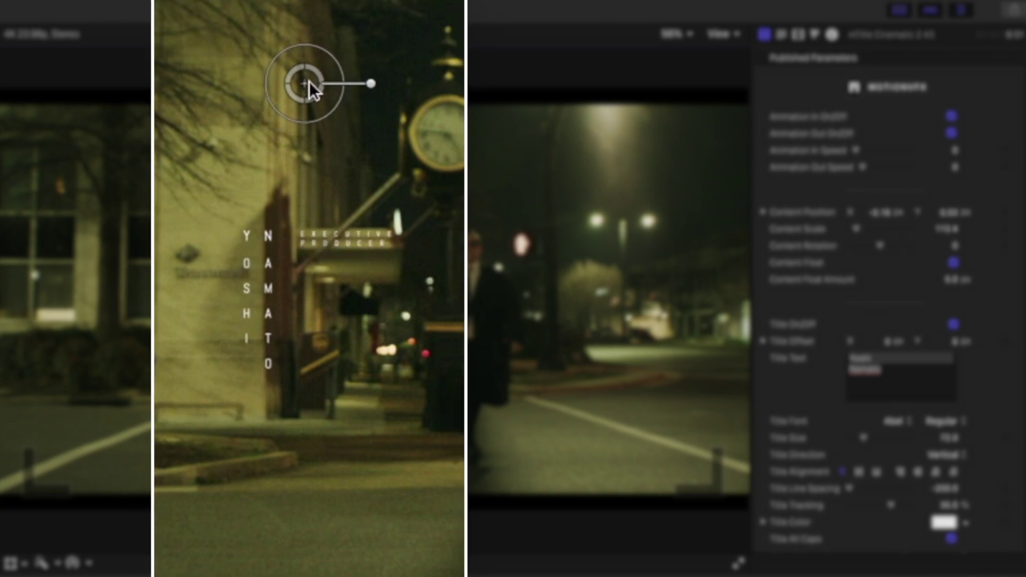
{"action": "left_click_drag", "start_coordinate": [875, 360], "coordinate": [841, 356]}
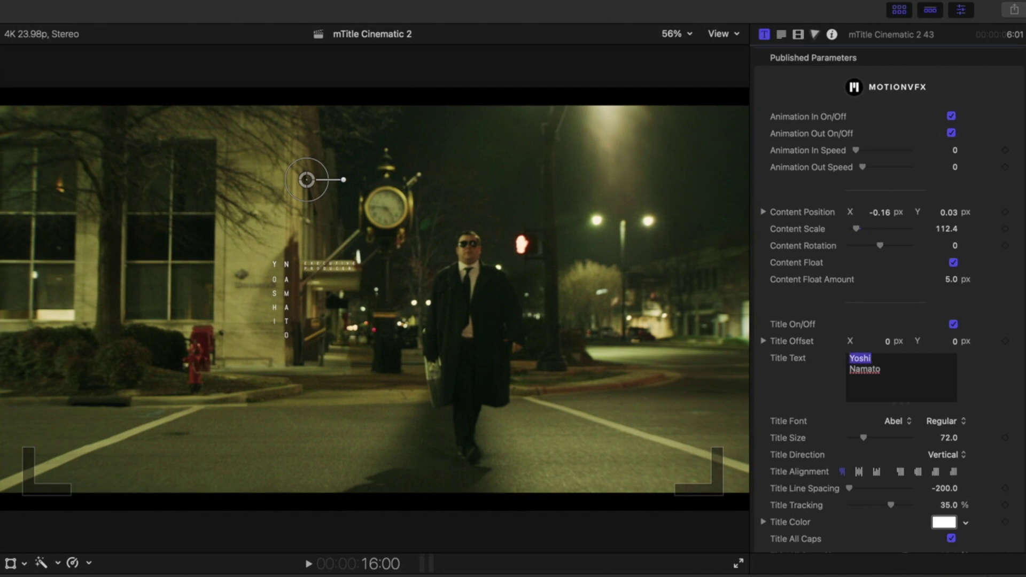
- Type MOTION over the first title line and VFX over the second
{"action": "type", "text": "MOTION"}
{"action": "left_click_drag", "start_coordinate": [882, 369], "coordinate": [791, 367]}
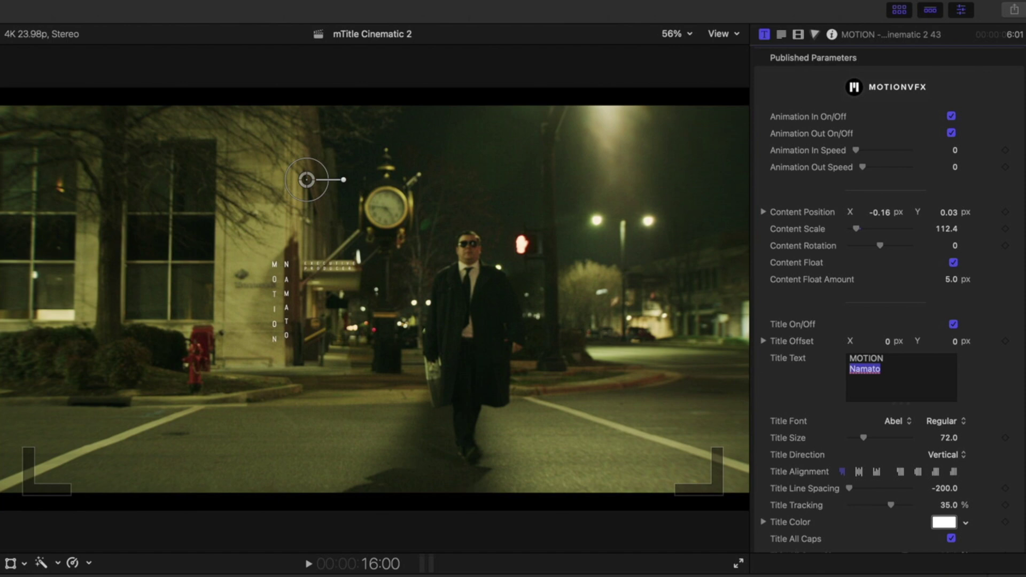
{"action": "type", "text": "VFX"}
- Toggle Content Float off and on and try a larger float amount
{"action": "left_click", "coordinate": [953, 264]}
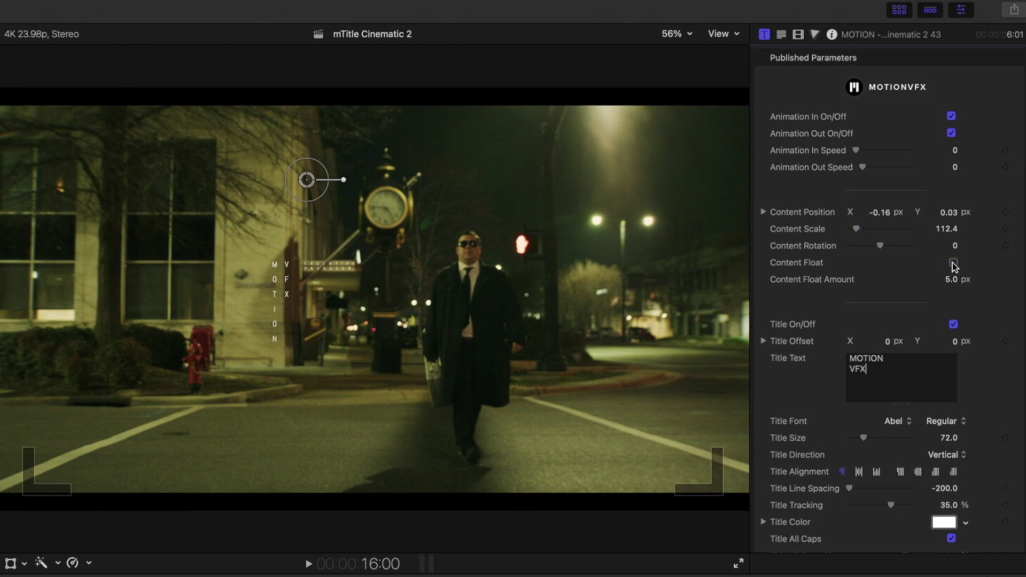
{"action": "left_click", "coordinate": [954, 264]}
{"action": "mouse_move", "coordinate": [951, 279]}
{"action": "left_mouse_down"}
{"action": "mouse_move", "coordinate": [951, 261]}
{"action": "mouse_move", "coordinate": [954, 284]}
{"action": "left_mouse_up"}
{"action": "scroll", "coordinate": [797, 316], "scroll_direction": "down", "scroll_amount": 2}
{"action": "scroll", "coordinate": [797, 312], "scroll_direction": "down", "scroll_amount": 10}
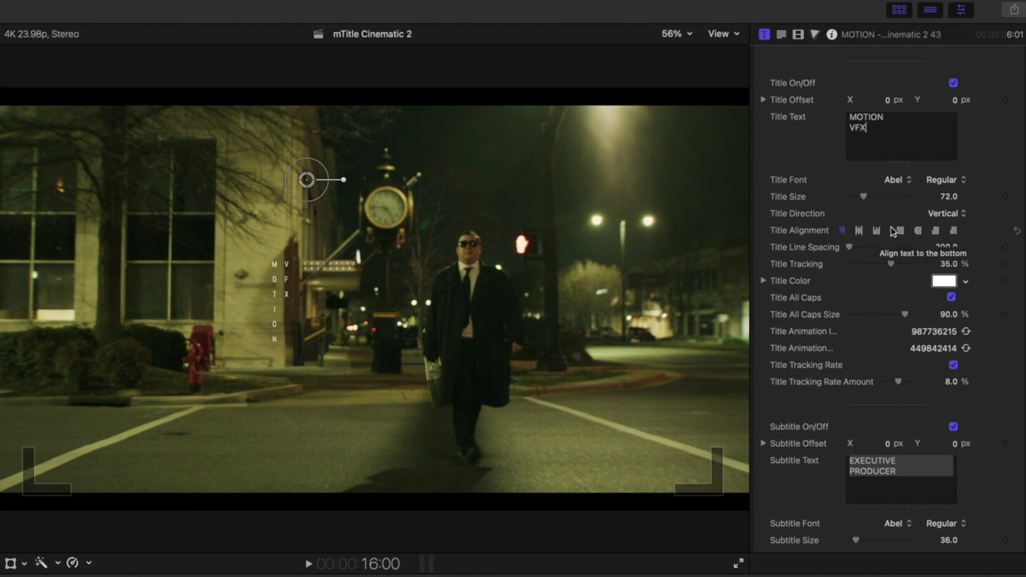
{"action": "left_click", "coordinate": [950, 214]}
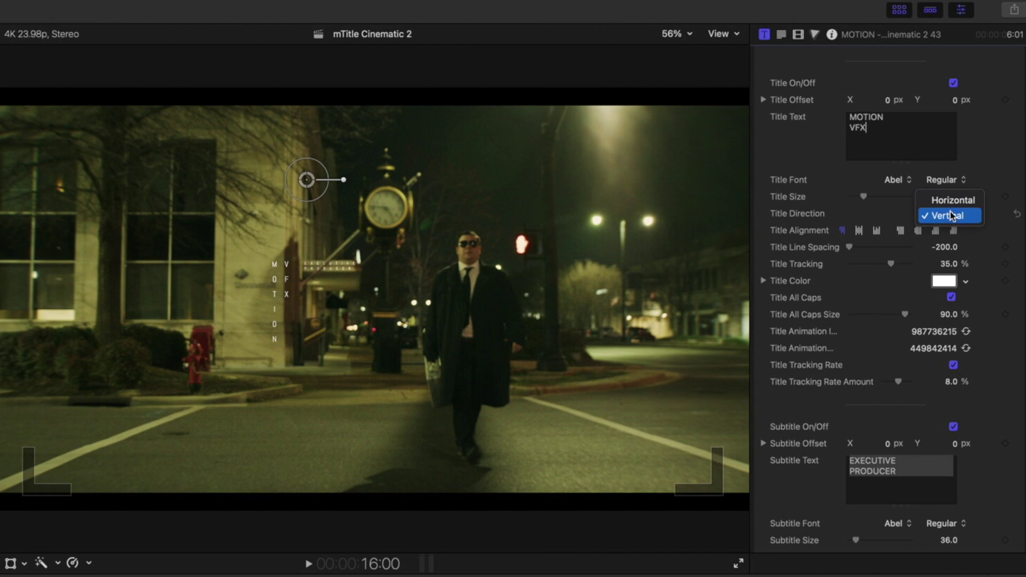
{"action": "left_click", "coordinate": [950, 201]}
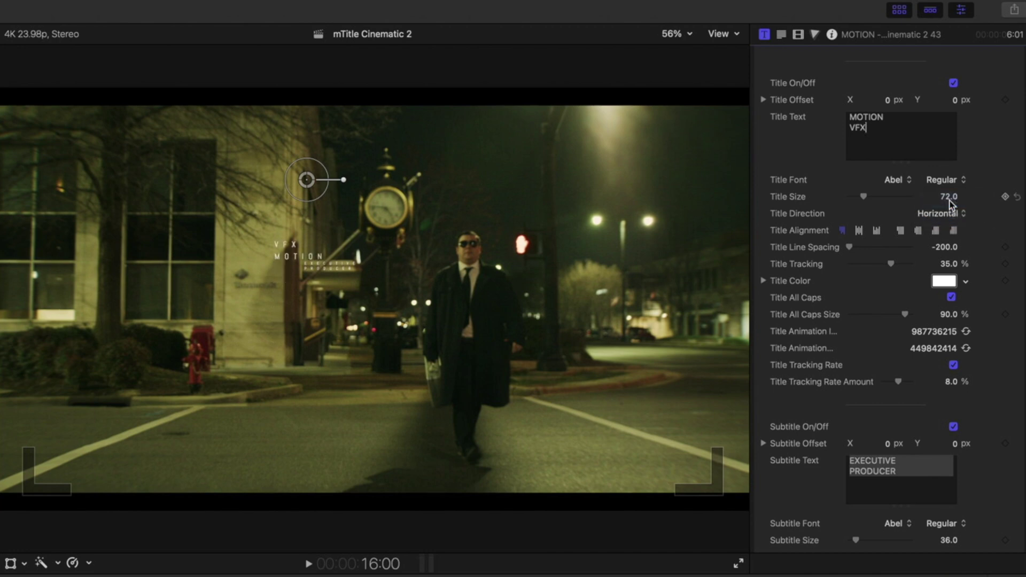
{"action": "left_click", "coordinate": [952, 217]}
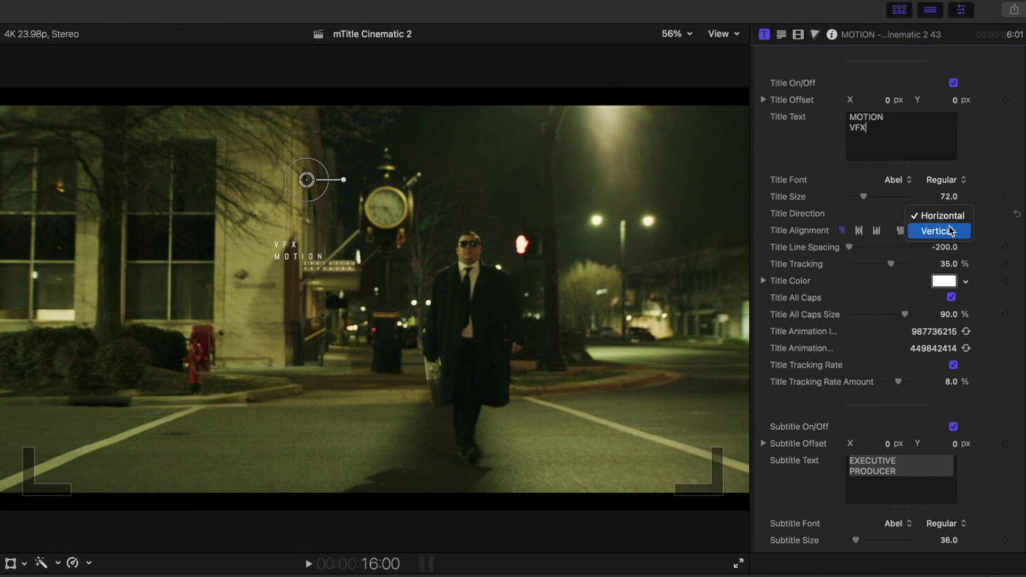
{"action": "key", "text": "Escape"}
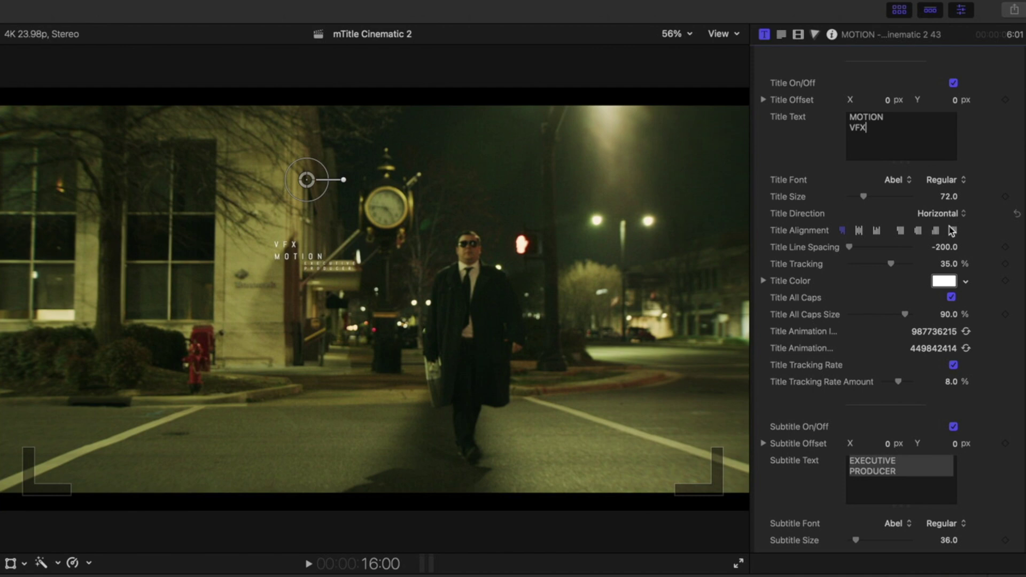
{"action": "left_click", "coordinate": [947, 214]}
{"action": "left_click", "coordinate": [948, 225]}
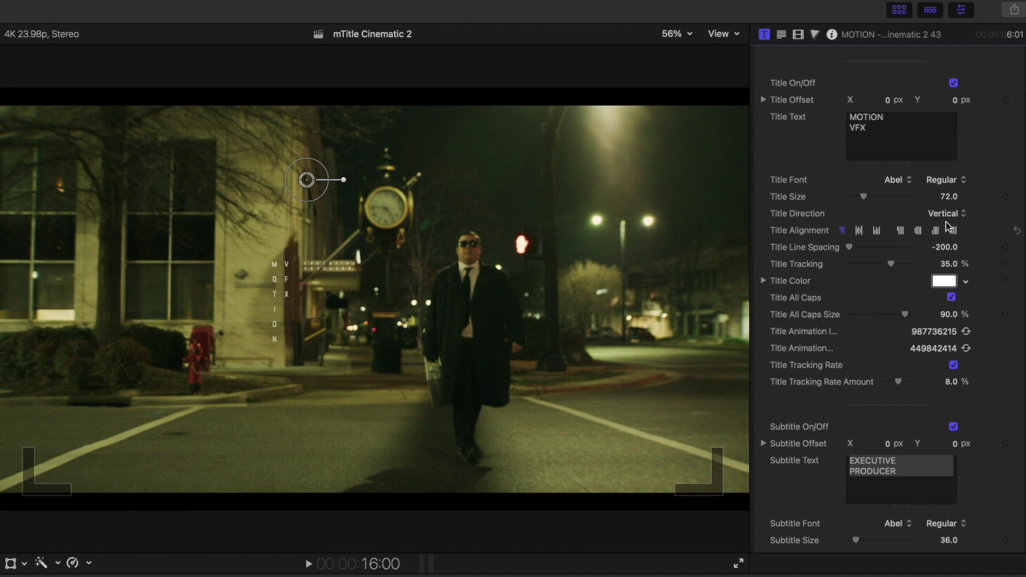
{"action": "scroll", "coordinate": [801, 415], "scroll_direction": "down", "scroll_amount": 5}
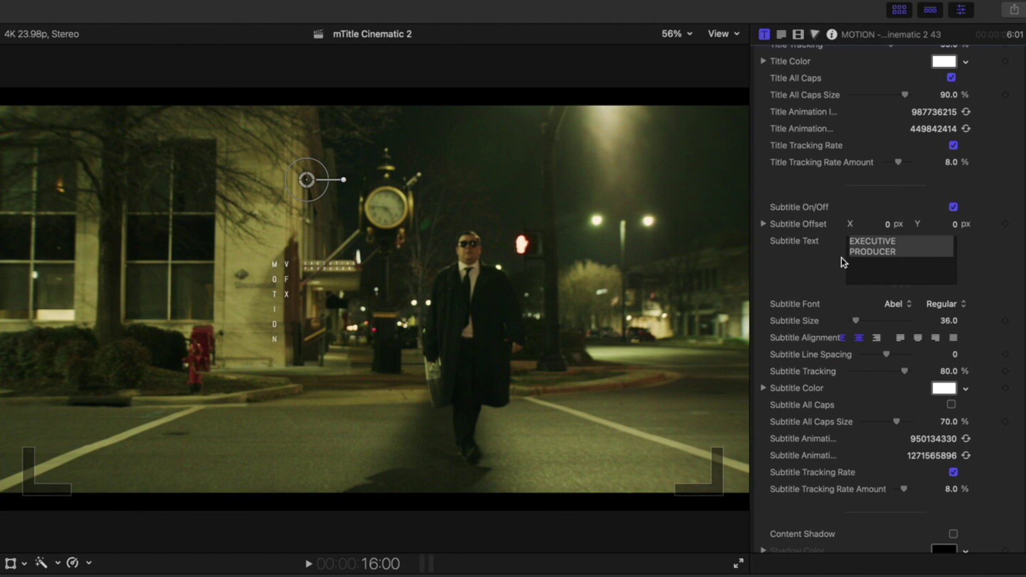
- Scrub to the crosswalk shot, disable the 'inspired by TRUE events' clip, and drag a title into the timeline
{"action": "left_click", "coordinate": [954, 207]}
{"action": "left_click", "coordinate": [954, 207]}
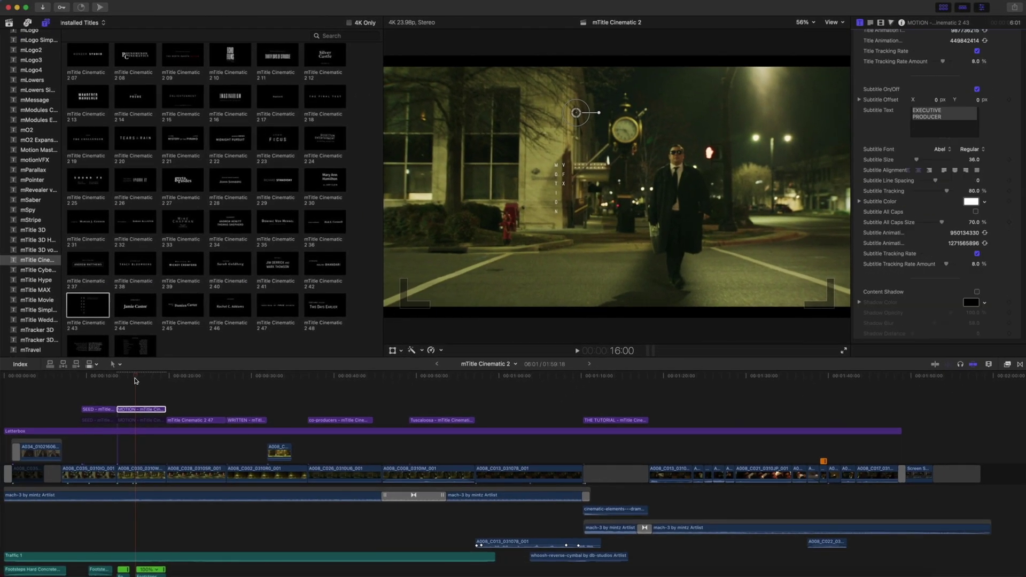
{"action": "left_click_drag", "start_coordinate": [136, 380], "coordinate": [193, 384]}
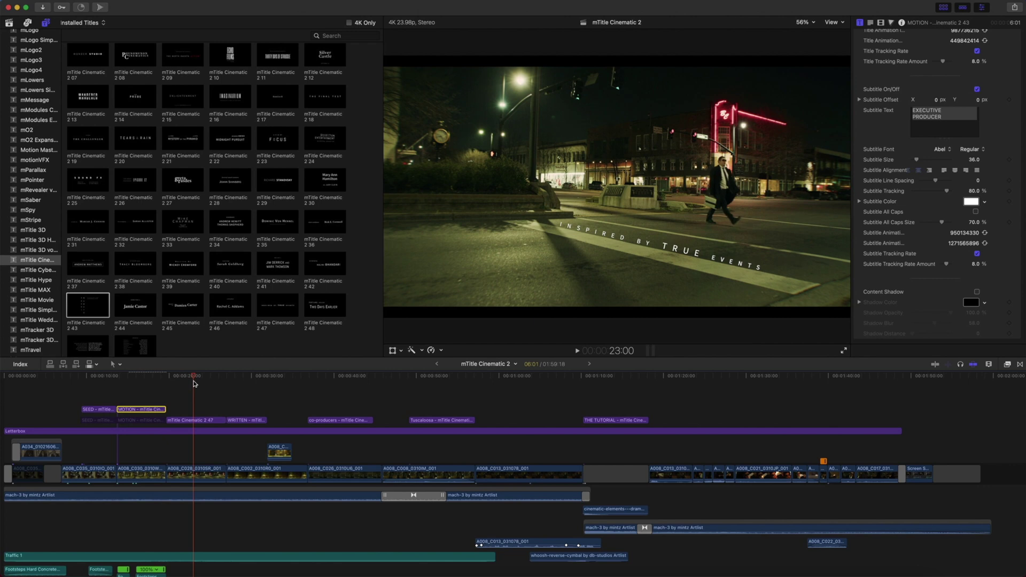
{"action": "left_click", "coordinate": [194, 421]}
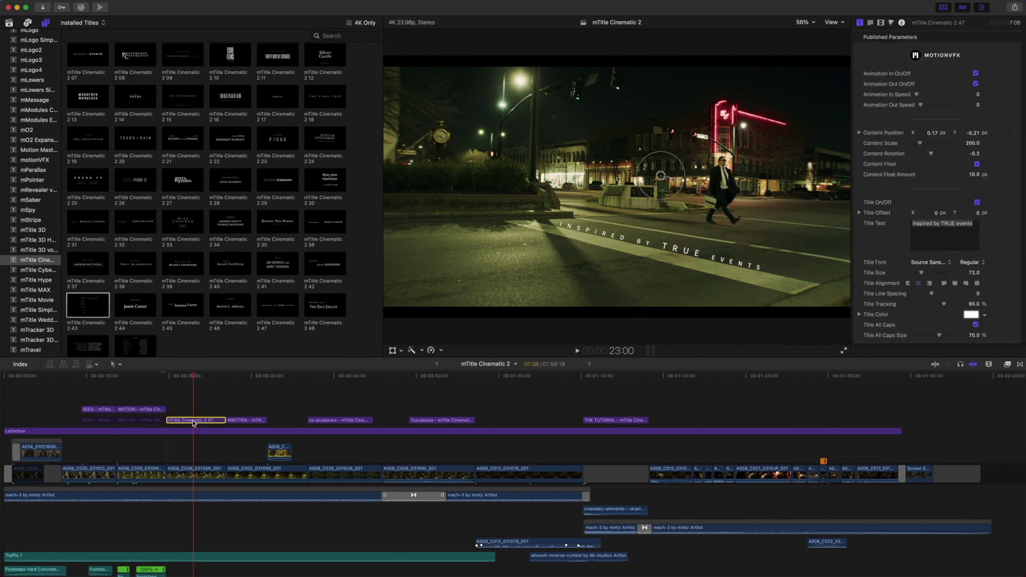
{"action": "key", "text": "v"}
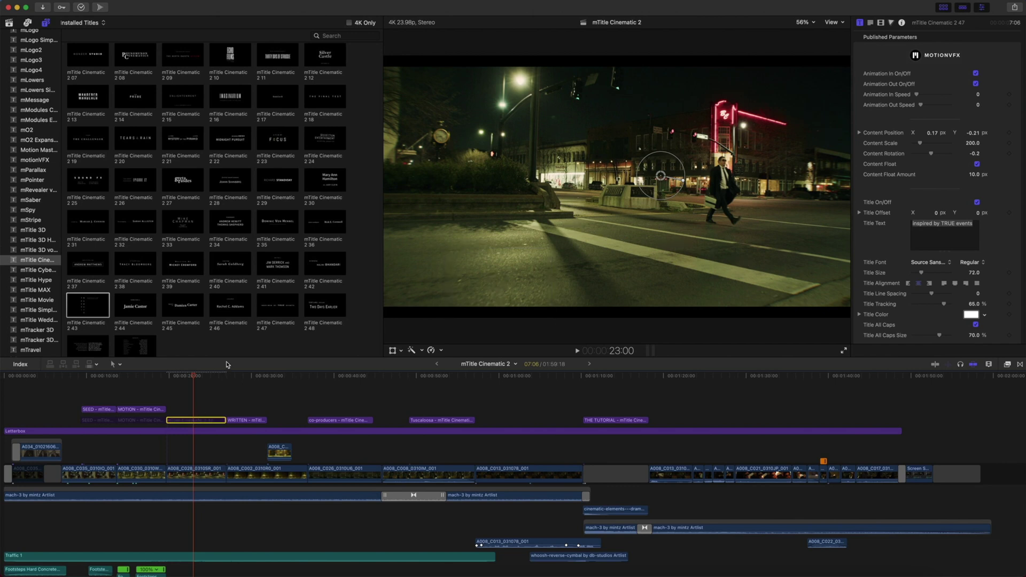
{"action": "left_click_drag", "start_coordinate": [278, 311], "coordinate": [224, 410]}
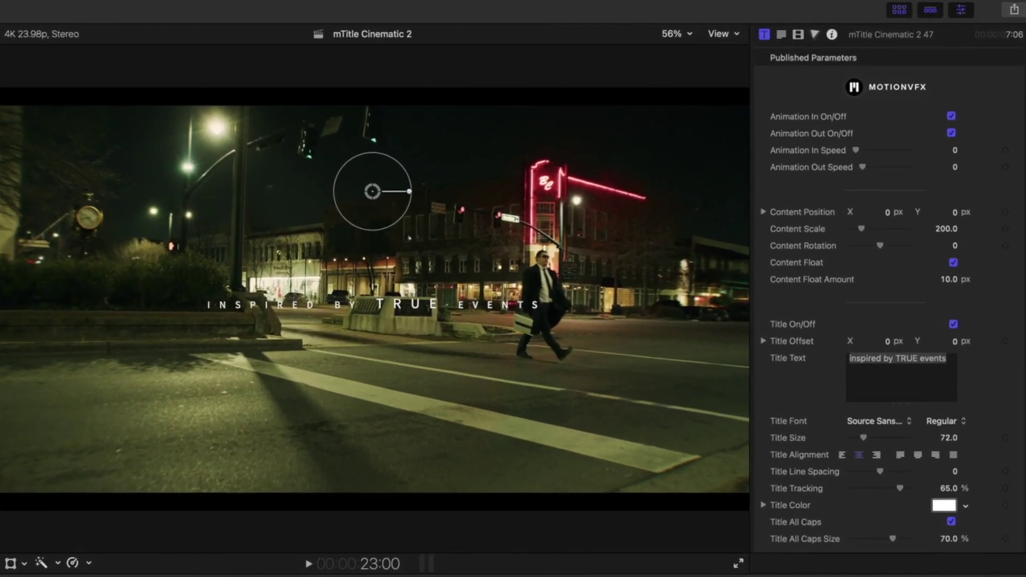
- Move the 'inspired by TRUE events' title down-right along the crosswalk, then select TRUE in Title Text
{"action": "left_click", "coordinate": [373, 197]}
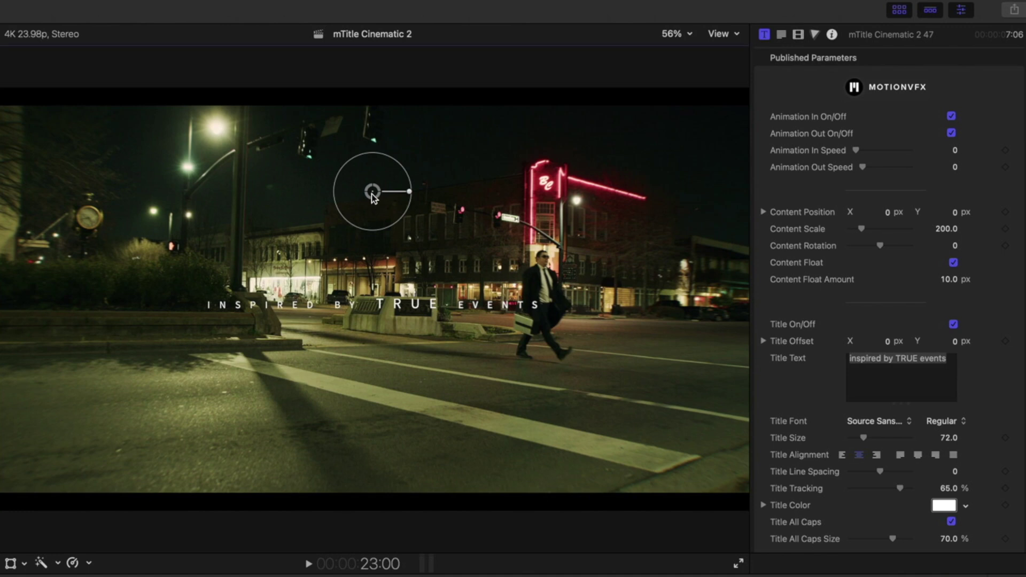
{"action": "left_click_drag", "start_coordinate": [373, 197], "coordinate": [485, 277]}
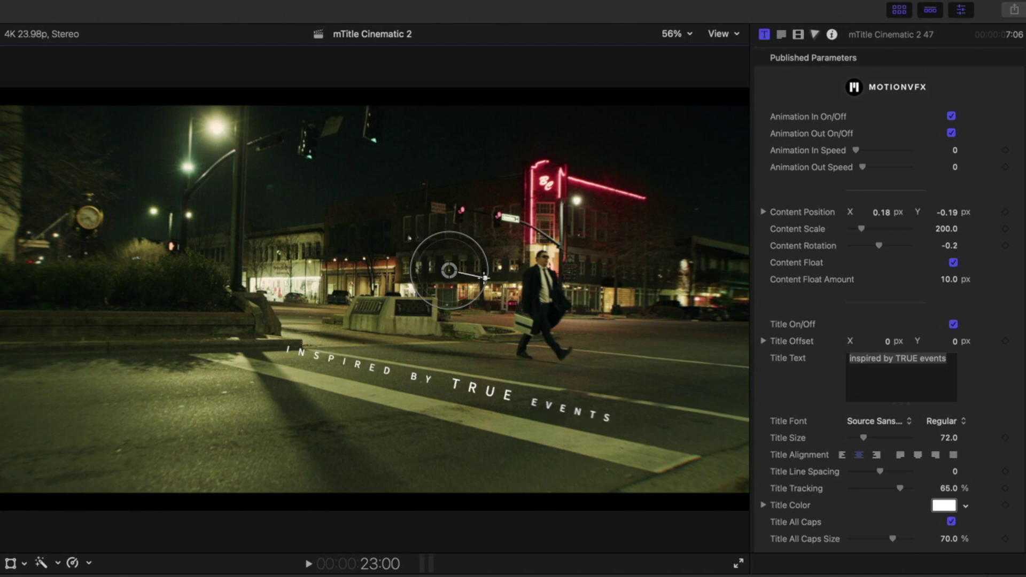
{"action": "left_click_drag", "start_coordinate": [452, 275], "coordinate": [454, 289]}
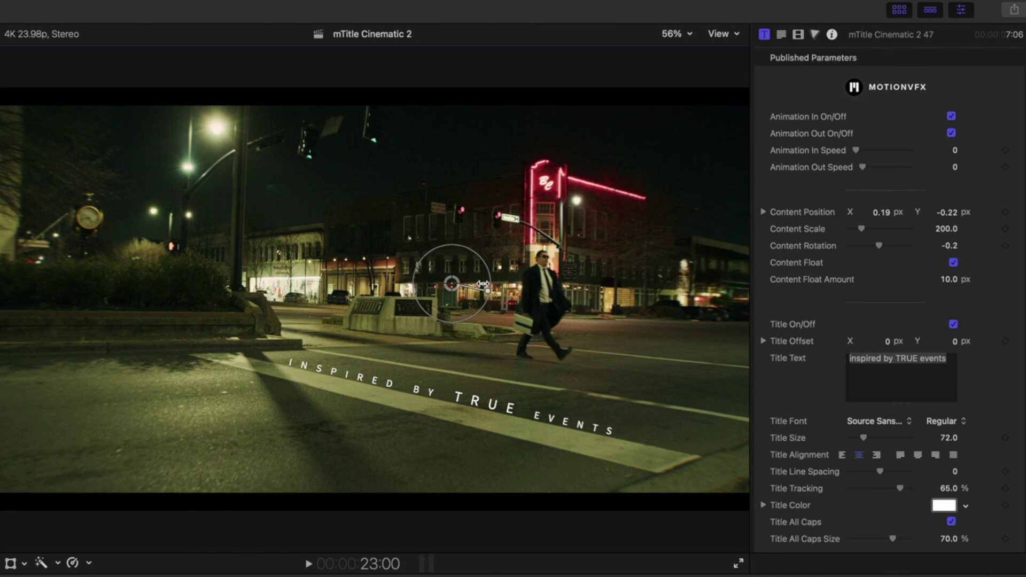
{"action": "left_click", "coordinate": [916, 366]}
{"action": "left_click_drag", "start_coordinate": [917, 359], "coordinate": [897, 359]}
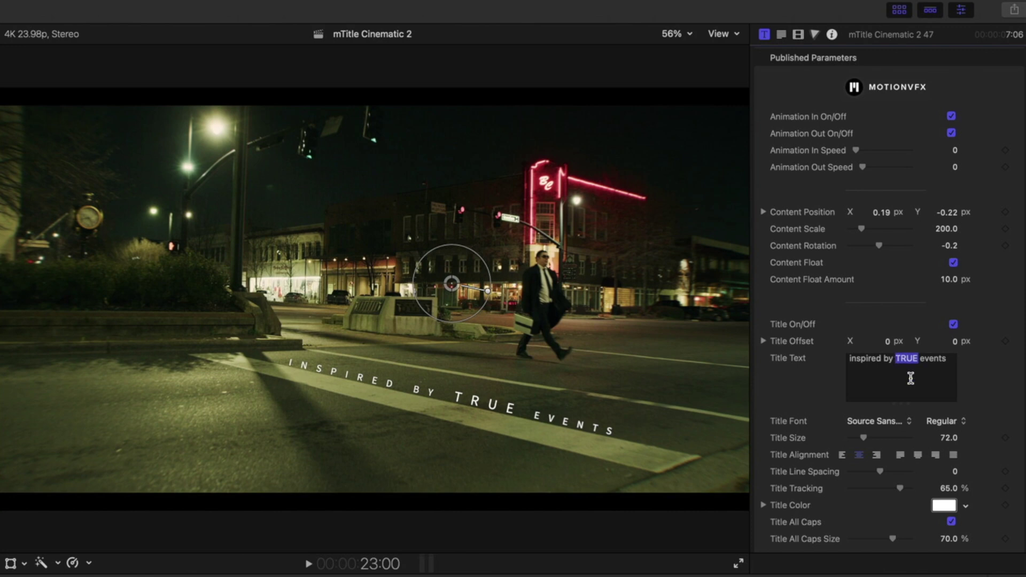
- Replace TRUE with FALSE so the crosswalk title reads 'inspired by FALSE events'
{"action": "type", "text": "FALSE"}
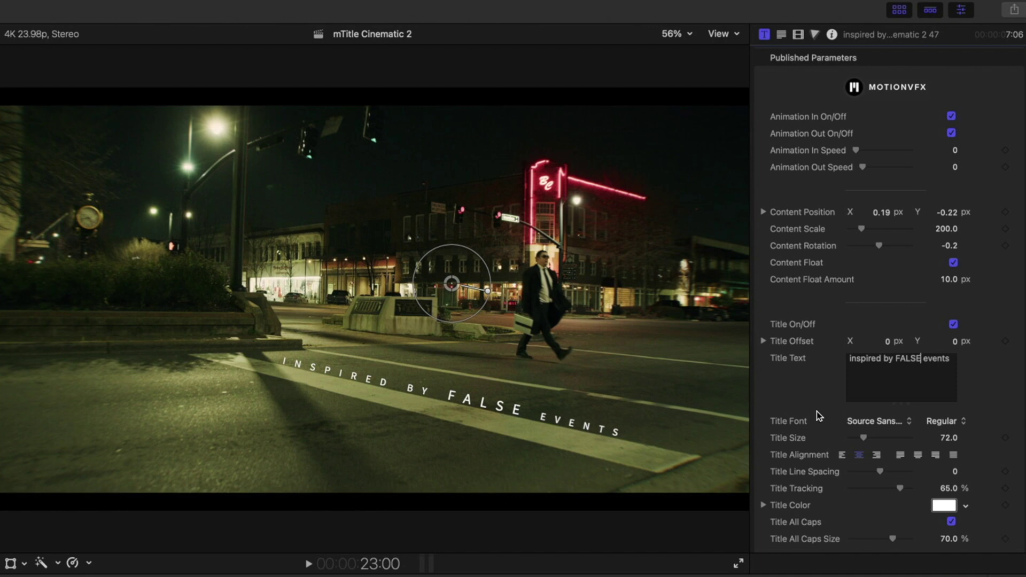
{"action": "scroll", "coordinate": [817, 411], "scroll_direction": "down", "scroll_amount": 2}
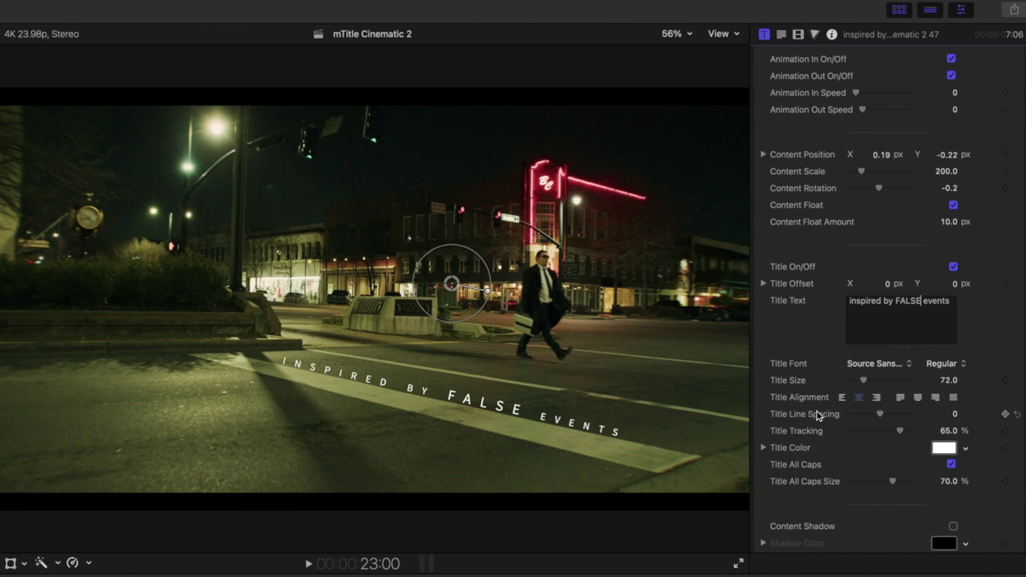
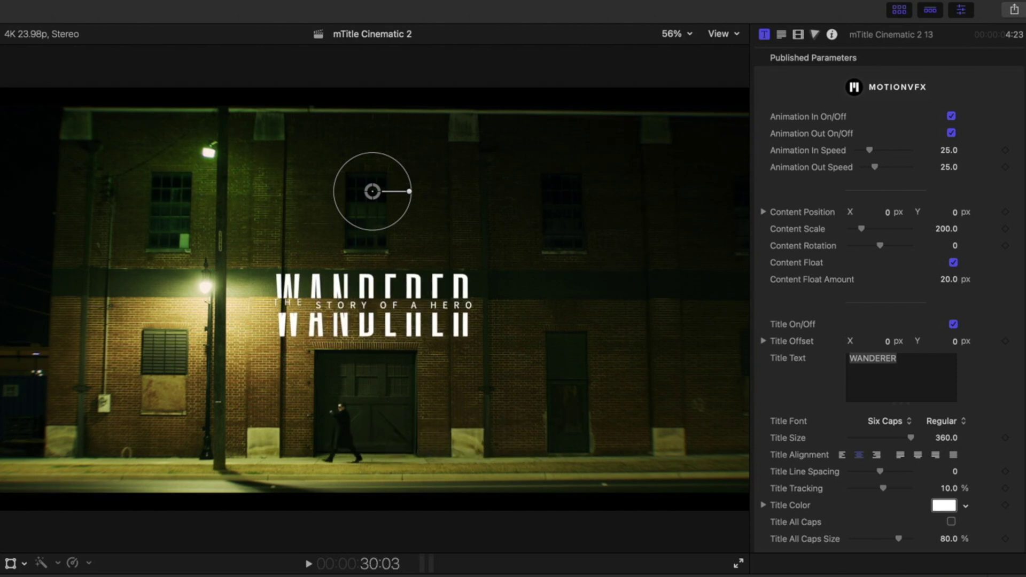
- Review the title animation and change the title text from WANDERER to WRITTEN
{"action": "key", "text": "j"}
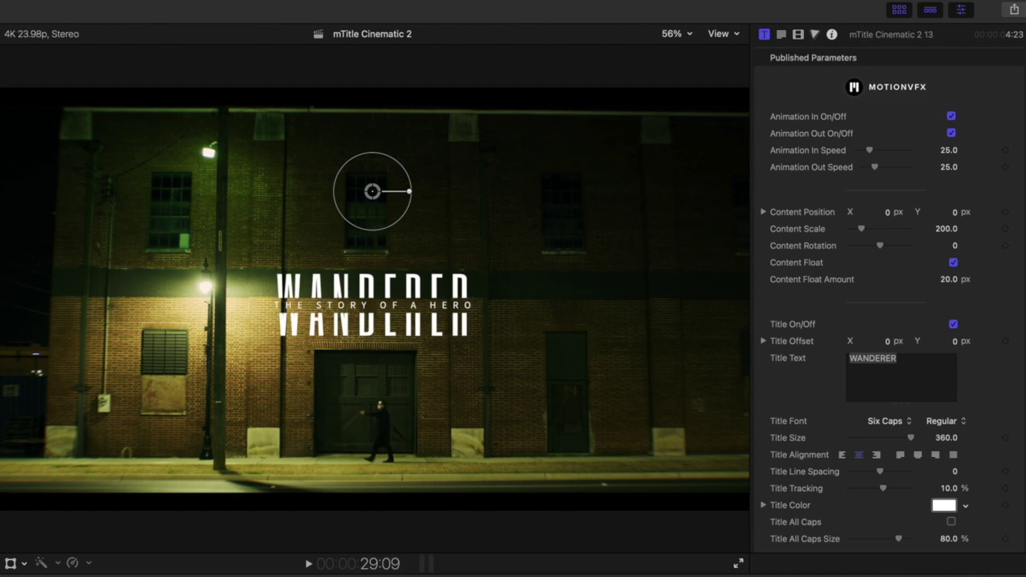
{"action": "key", "text": "l"}
{"action": "key", "text": "l"}
{"action": "left_click", "coordinate": [902, 359]}
{"action": "double_click", "coordinate": [902, 359]}
{"action": "type", "text": "WRITTEND"}
{"action": "key", "text": "BackSpace"}
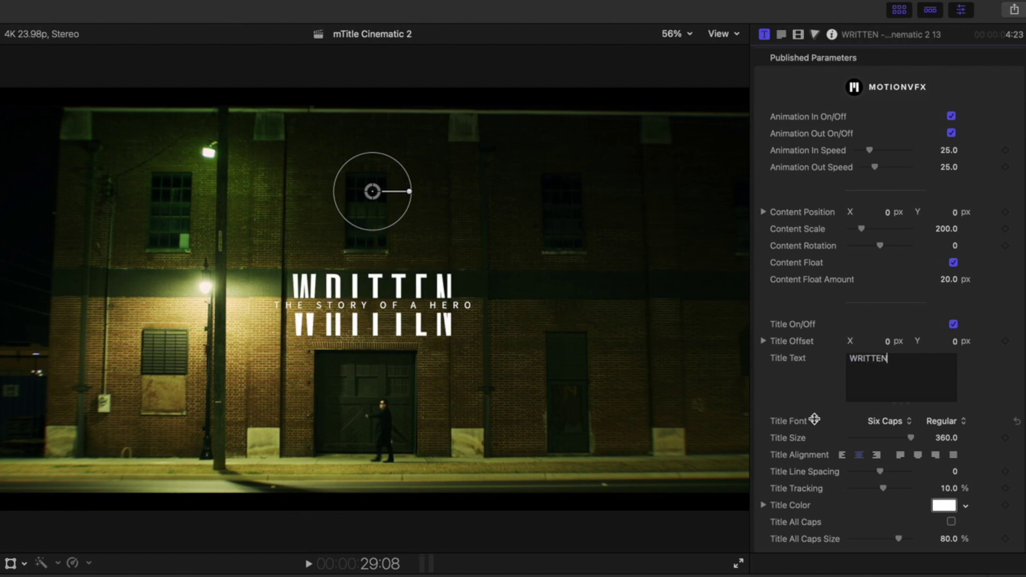
- Replace the subtitle with the writer's by-line at size 36 and lower the title over the doorway
{"action": "scroll", "coordinate": [813, 419], "scroll_direction": "down", "scroll_amount": 8}
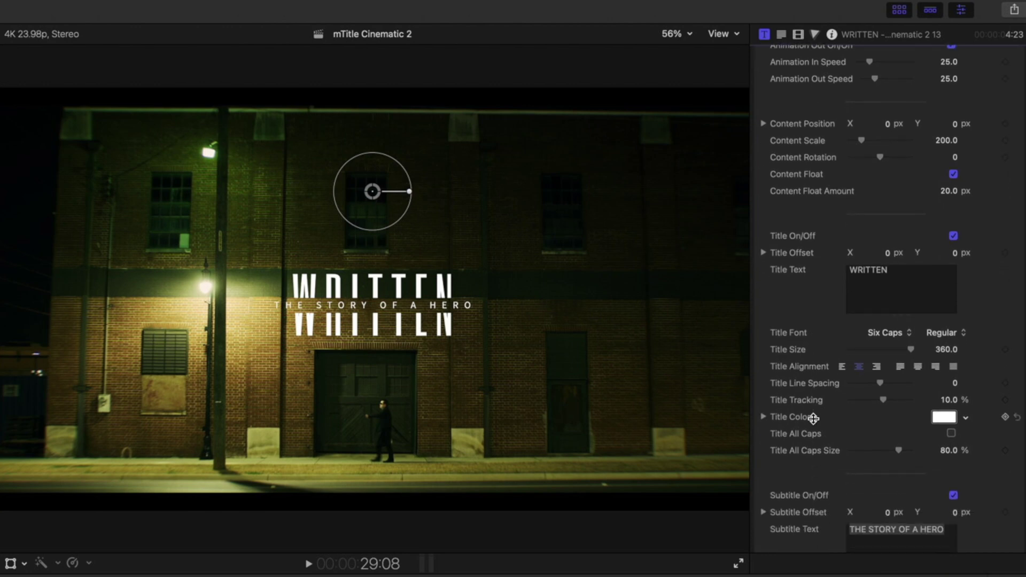
{"action": "triple_click", "coordinate": [955, 412]}
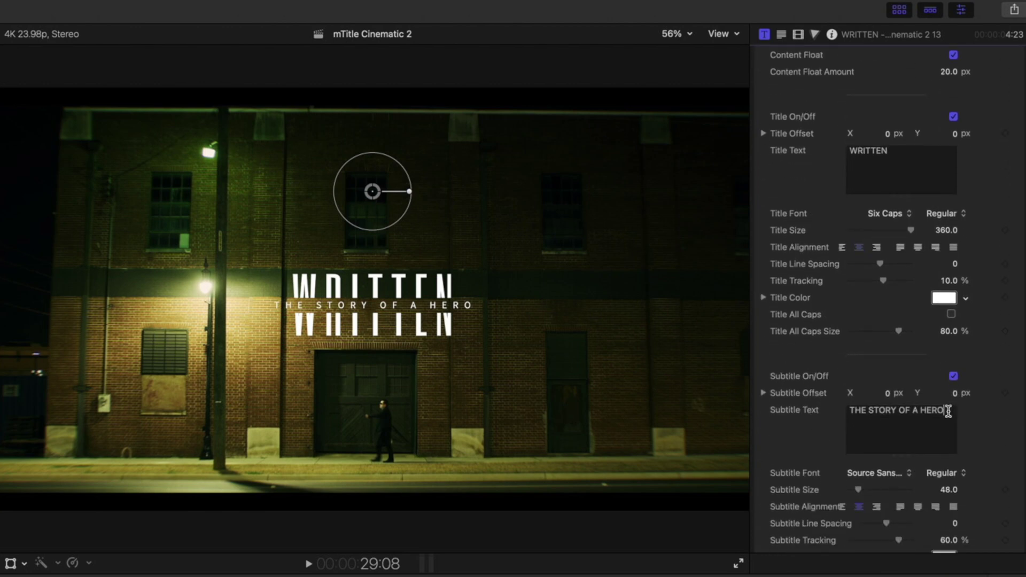
{"action": "type", "text": "BY"}
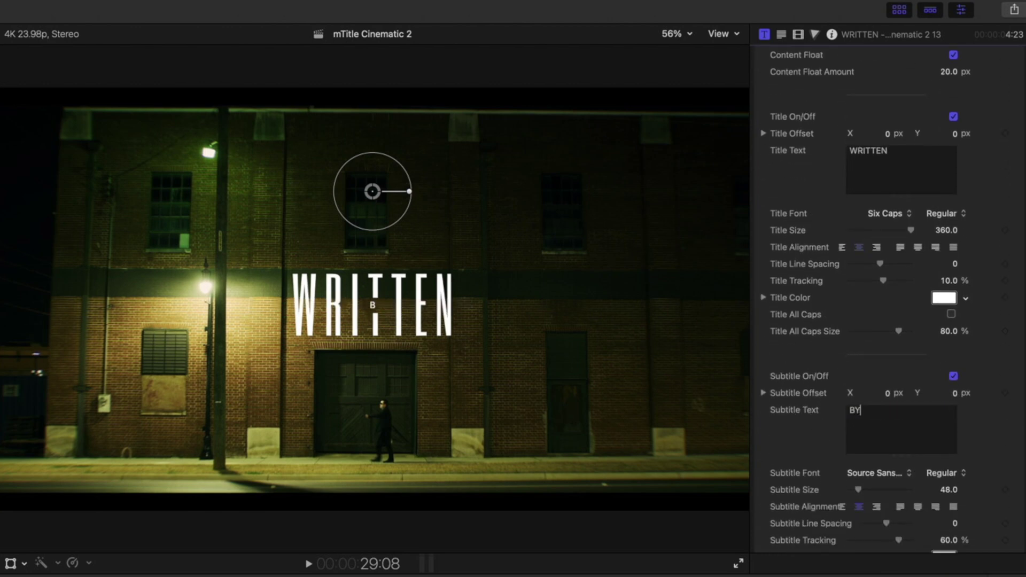
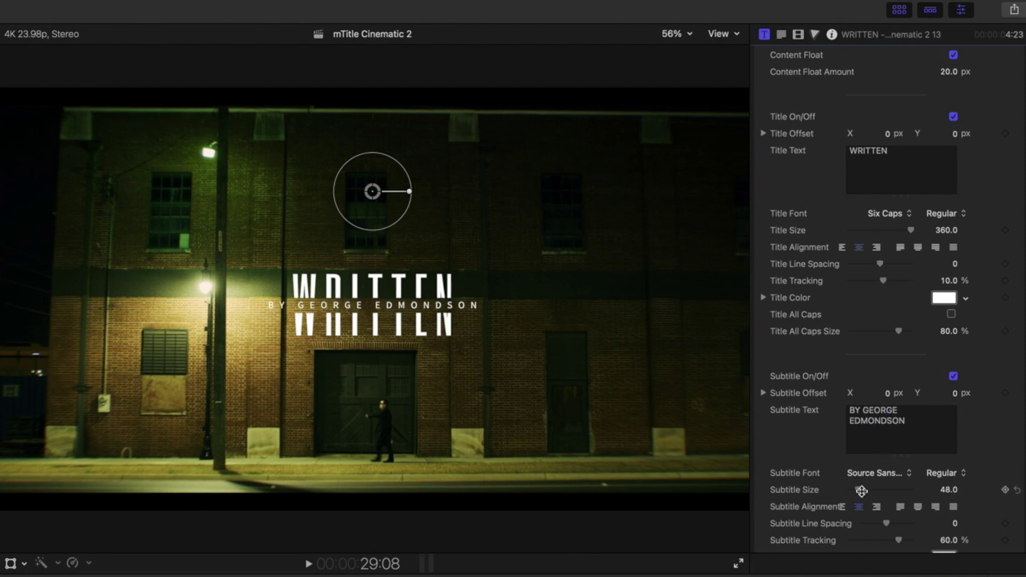
{"action": "left_click_drag", "start_coordinate": [862, 489], "coordinate": [859, 491]}
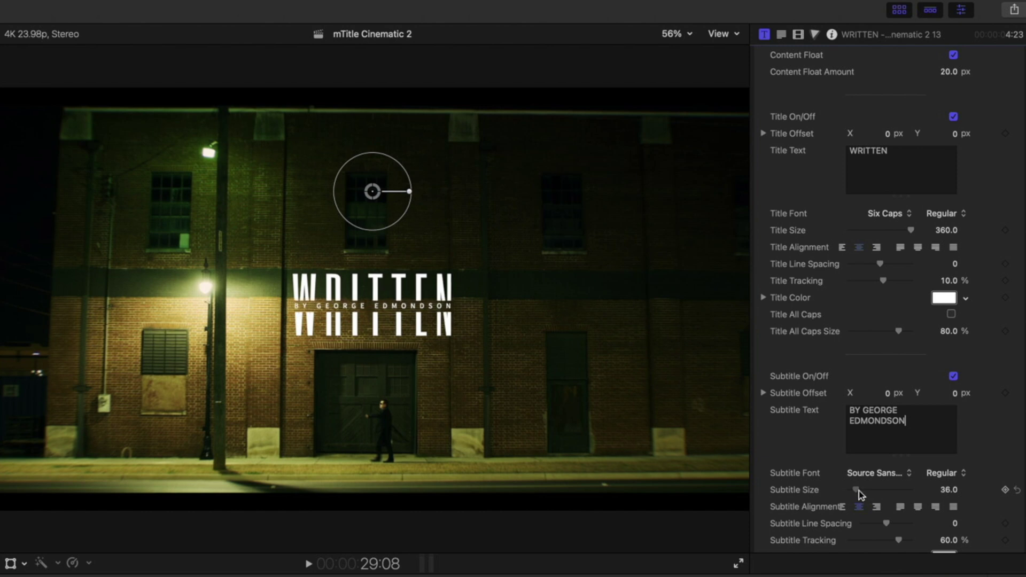
{"action": "left_click_drag", "start_coordinate": [374, 196], "coordinate": [365, 262]}
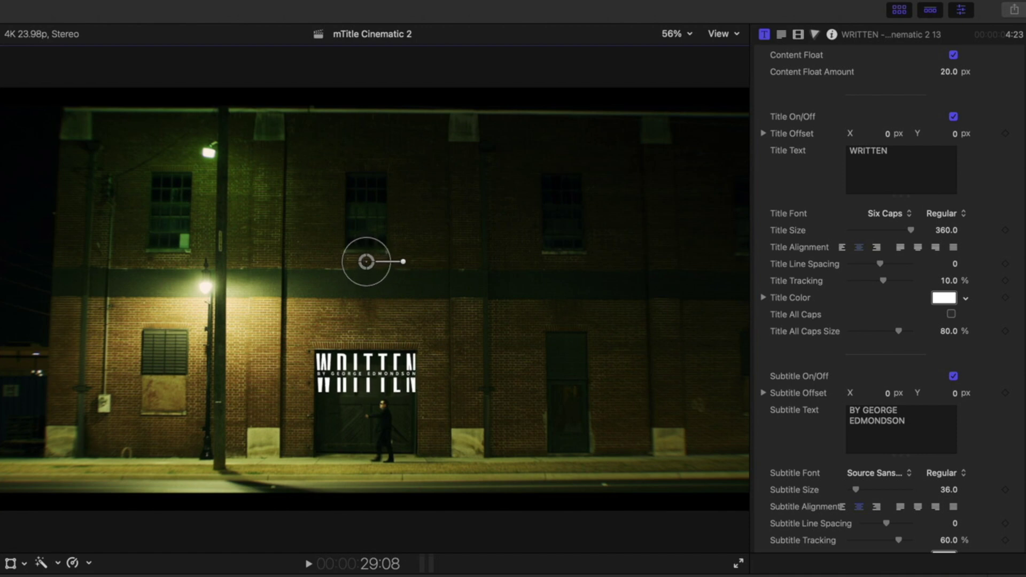
- Raise the writer's by-line to Subtitle Offset Y 3.8 px, then move ahead to the co-producers credit
{"action": "key", "text": "j"}
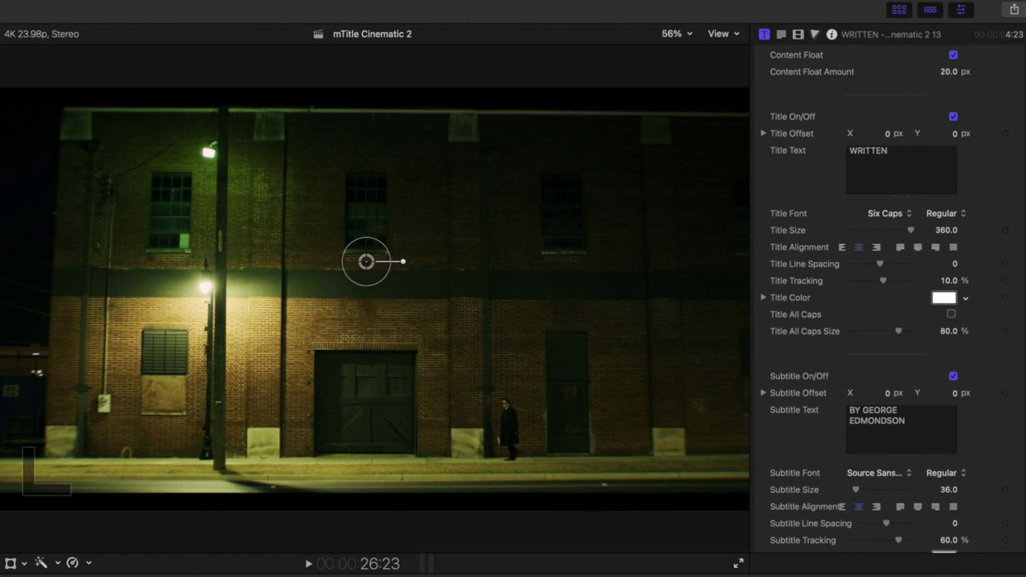
{"action": "key", "text": "l"}
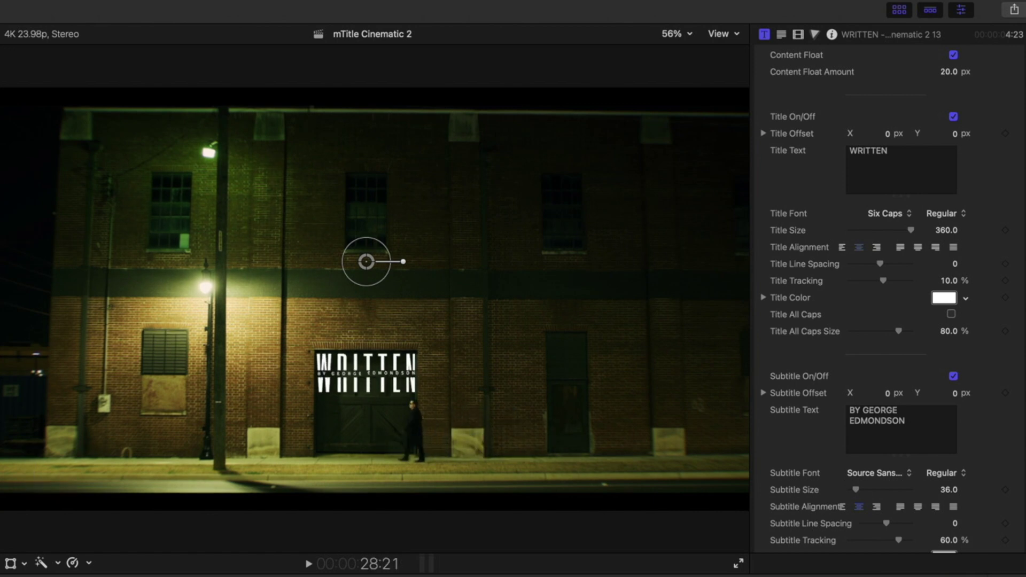
{"action": "scroll", "coordinate": [831, 334], "scroll_direction": "down", "scroll_amount": 5}
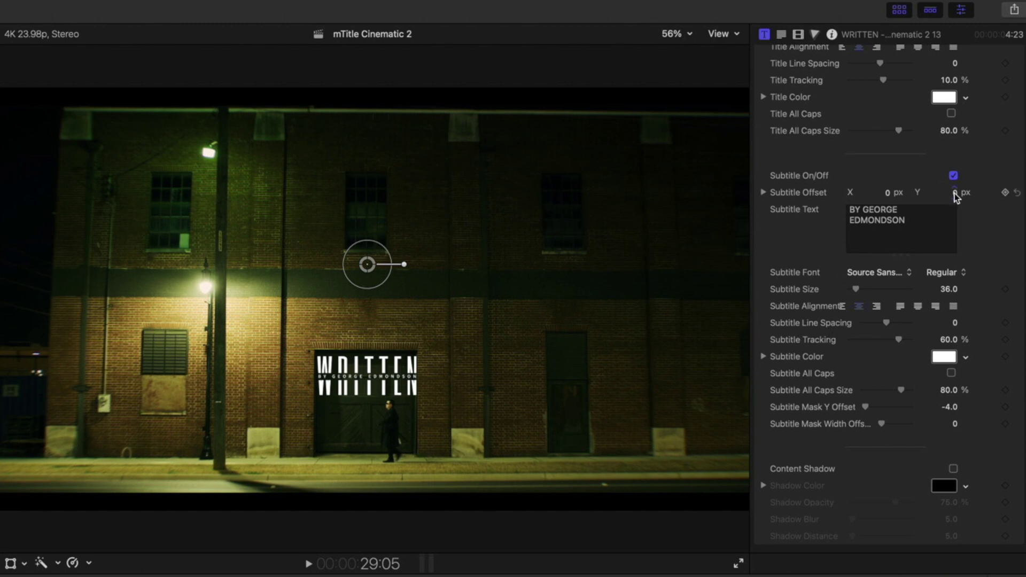
{"action": "left_click_drag", "start_coordinate": [955, 197], "coordinate": [954, 191]}
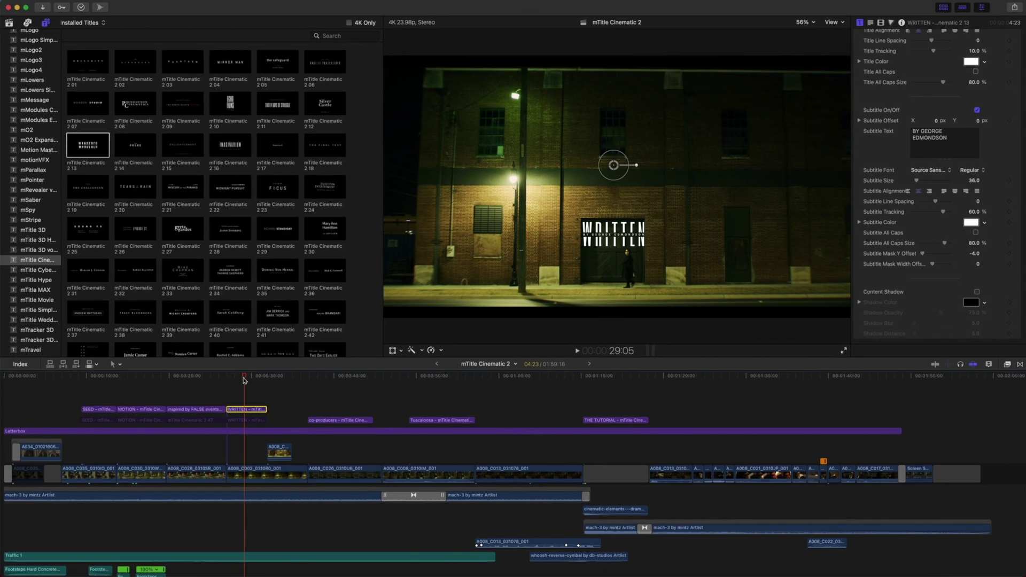
{"action": "left_click_drag", "start_coordinate": [243, 381], "coordinate": [326, 388]}
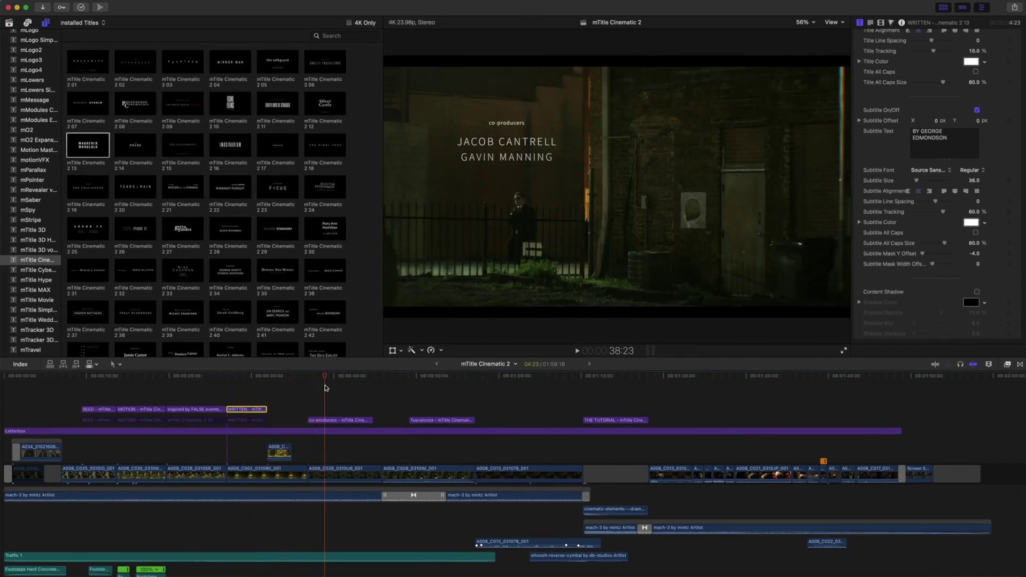
- Disable the old co-producers clip and add mTitle Cinematic 2 34 above it, nudged to X -0.37 px
{"action": "left_click", "coordinate": [323, 420]}
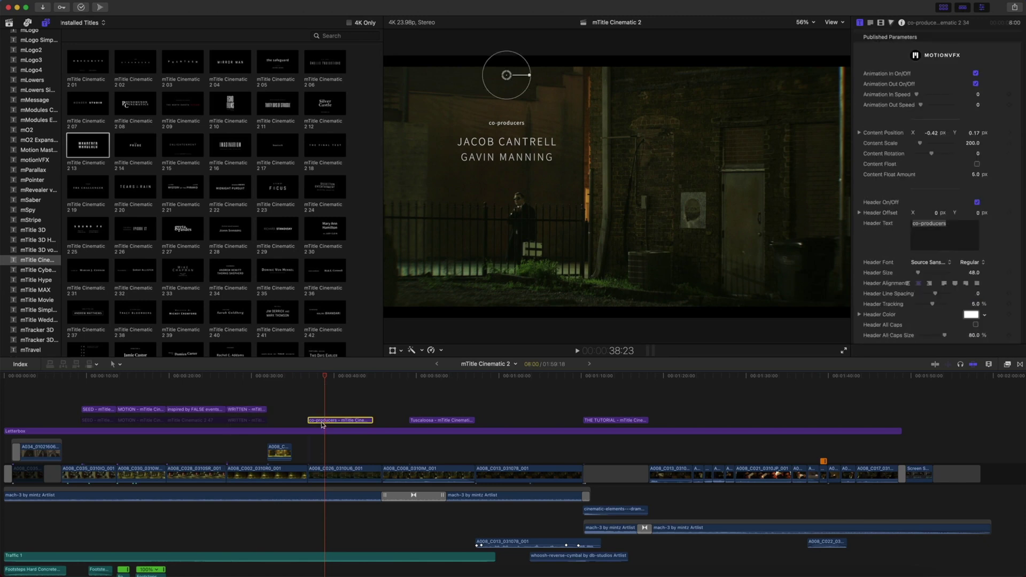
{"action": "key", "text": "v"}
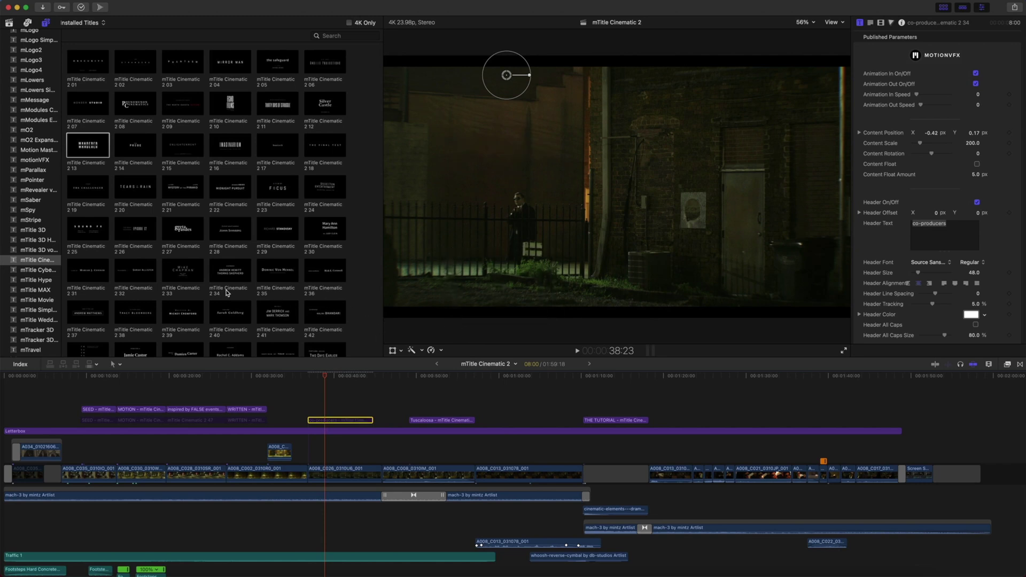
{"action": "left_click_drag", "start_coordinate": [225, 277], "coordinate": [311, 400]}
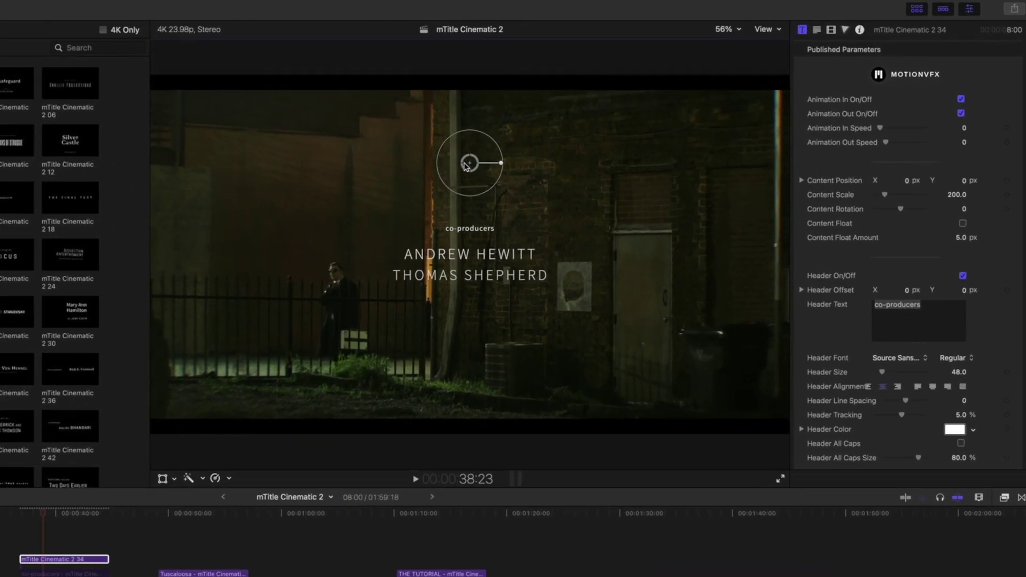
{"action": "left_click_drag", "start_coordinate": [465, 165], "coordinate": [465, 166]}
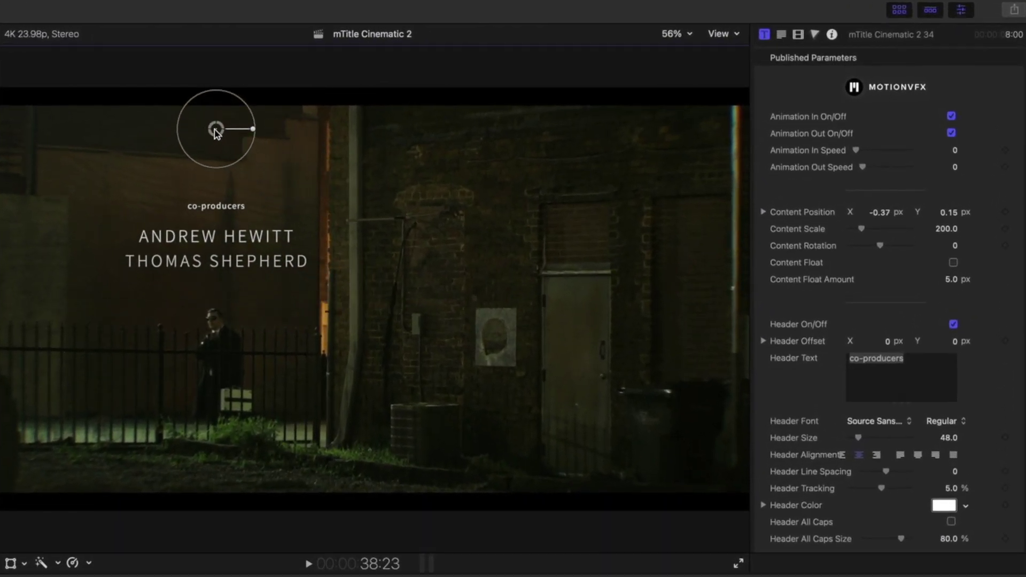
- Replace the placeholder names with the two co-producers' names on separate lines, then select the Tuscaloosa clip
{"action": "left_click", "coordinate": [754, 161]}
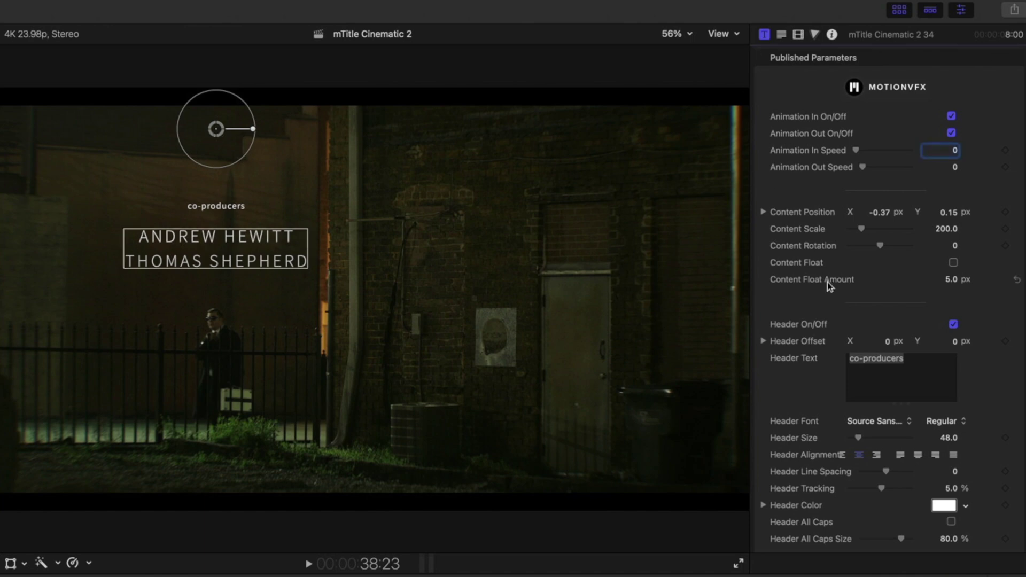
{"action": "scroll", "coordinate": [806, 307], "scroll_direction": "down", "scroll_amount": 1}
{"action": "scroll", "coordinate": [806, 306], "scroll_direction": "down", "scroll_amount": 10}
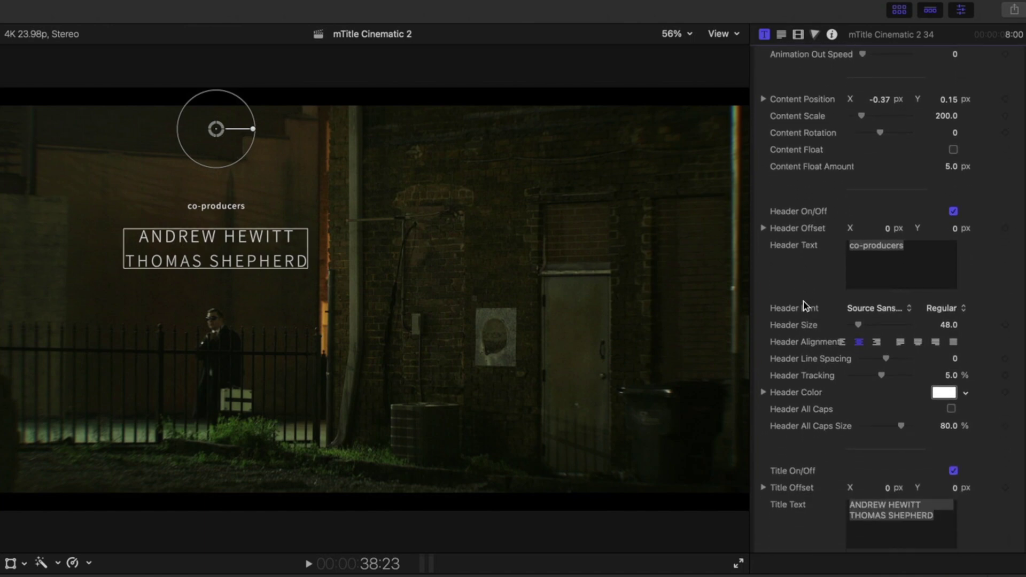
{"action": "left_click_drag", "start_coordinate": [938, 455], "coordinate": [824, 438]}
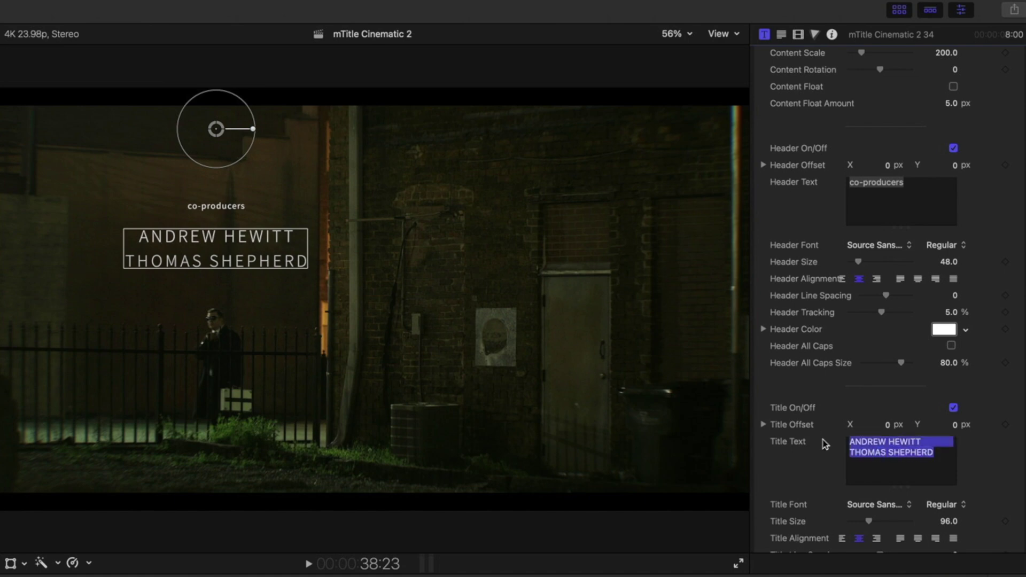
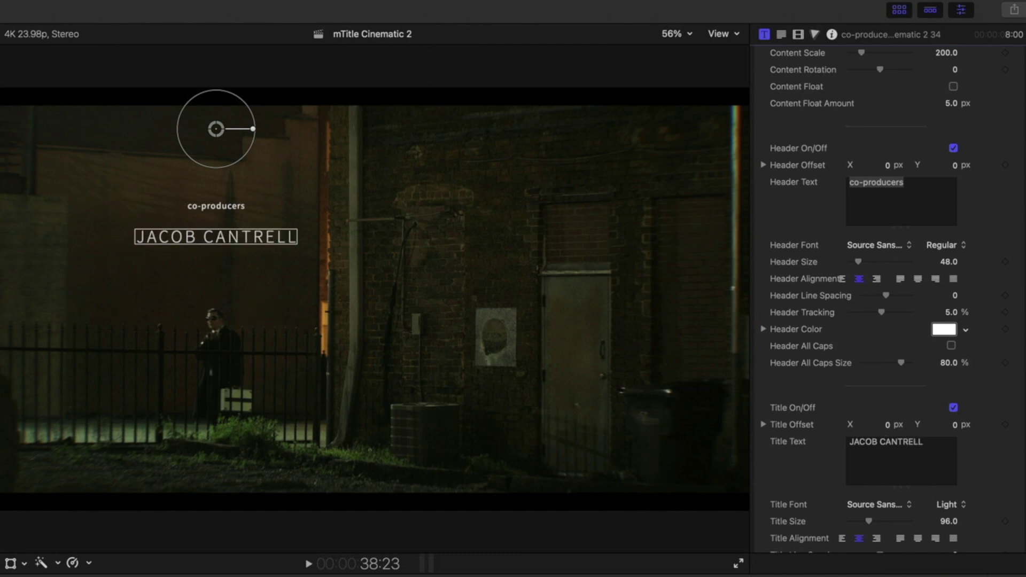
{"action": "key", "text": "Return"}
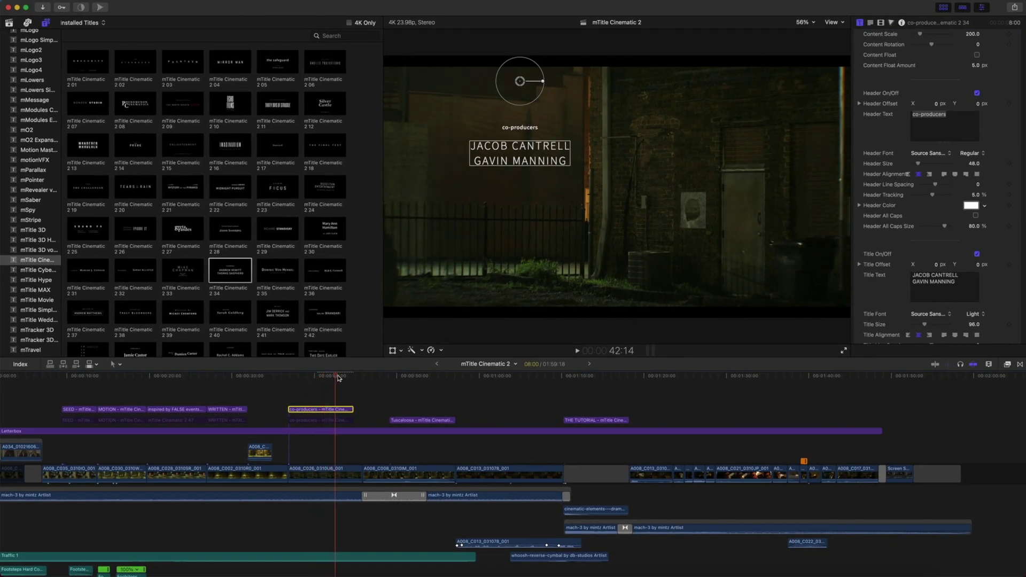
{"action": "key", "text": "space"}
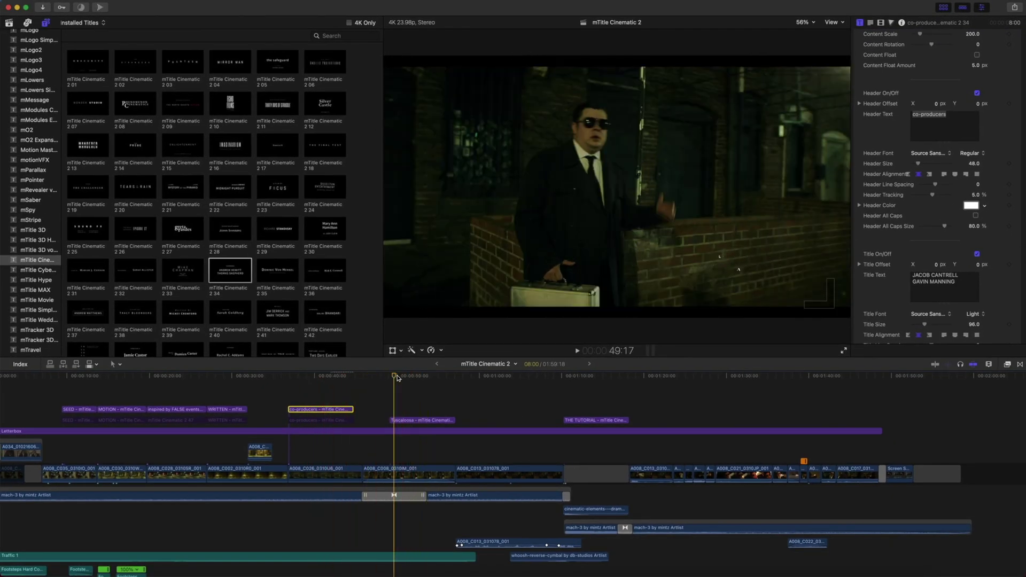
{"action": "left_click", "coordinate": [415, 422]}
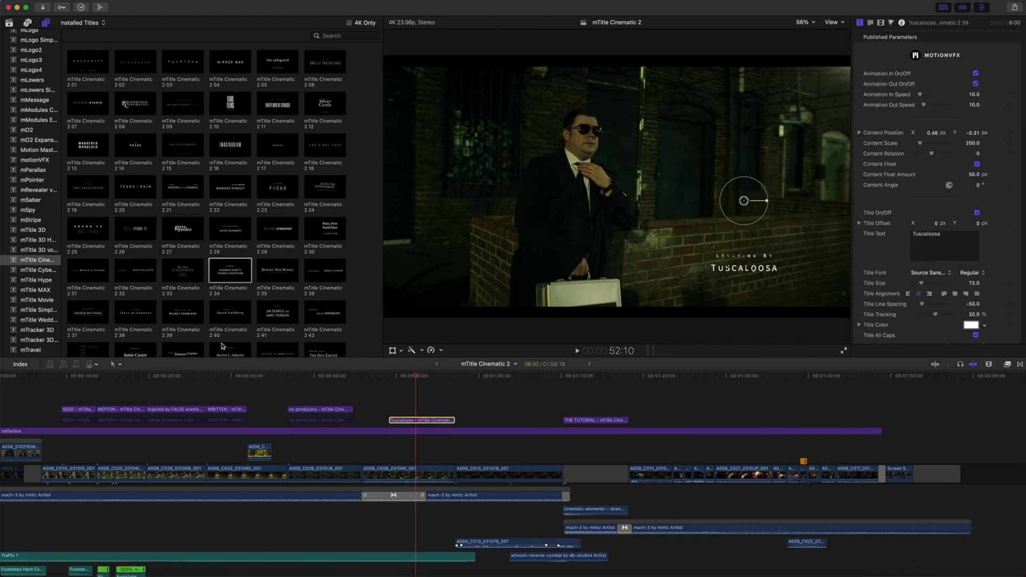
- Add mTitle Cinematic 2 39 above the Tuscaloosa title and position its content at X 0.45, Y -0.33 px
{"action": "left_click", "coordinate": [410, 423]}
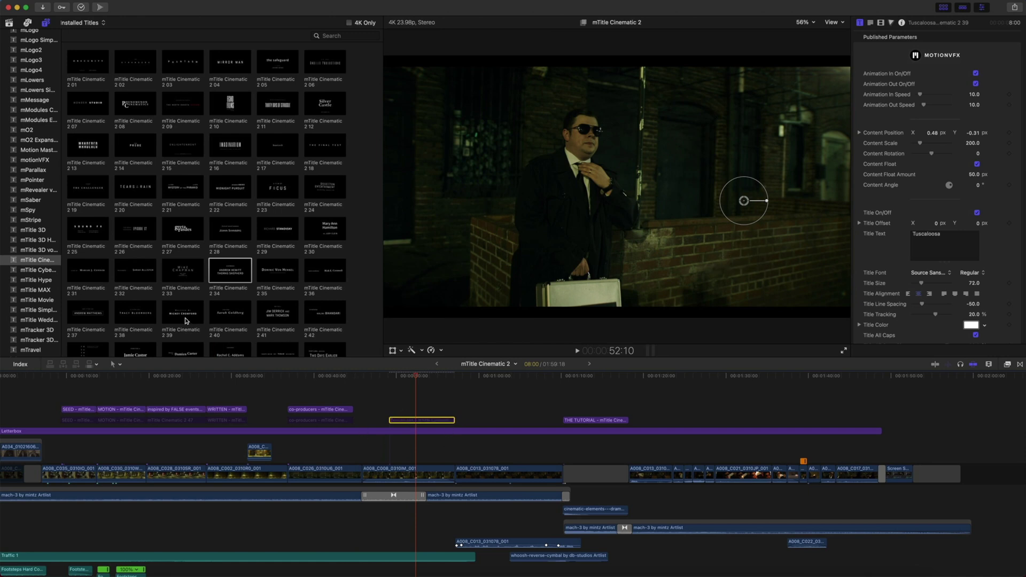
{"action": "left_click_drag", "start_coordinate": [186, 321], "coordinate": [391, 405]}
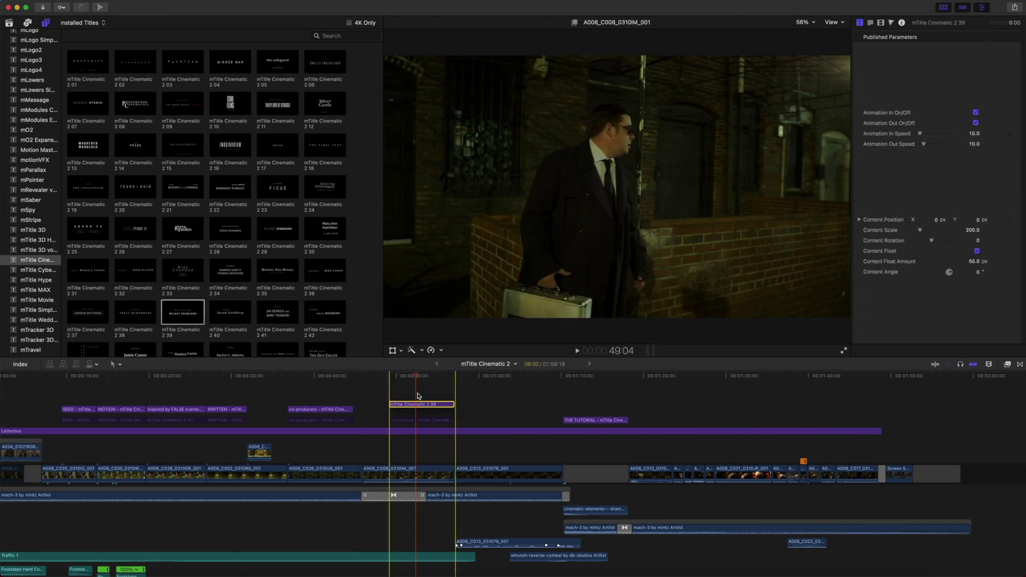
{"action": "left_click", "coordinate": [417, 402]}
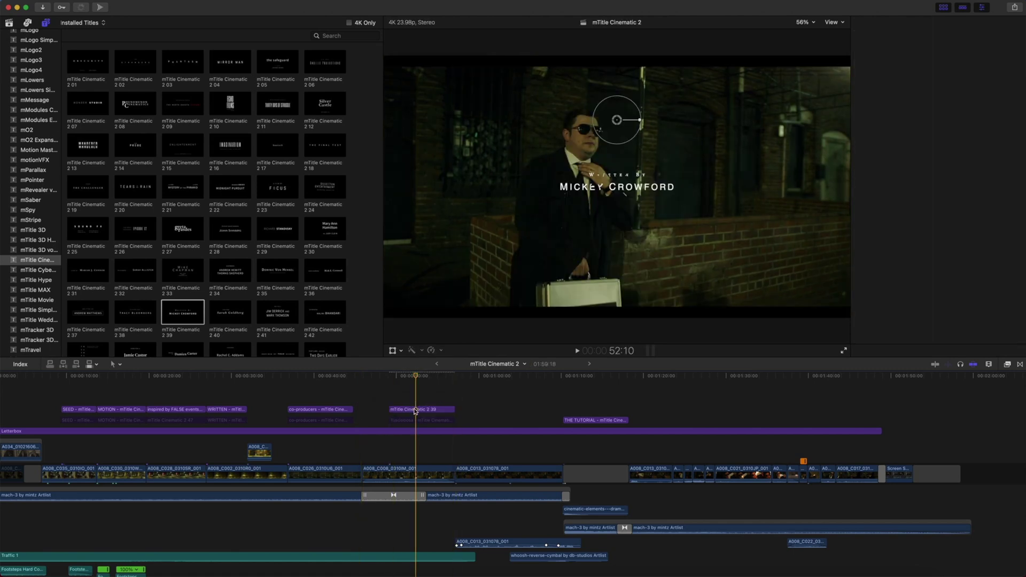
{"action": "left_click", "coordinate": [417, 409]}
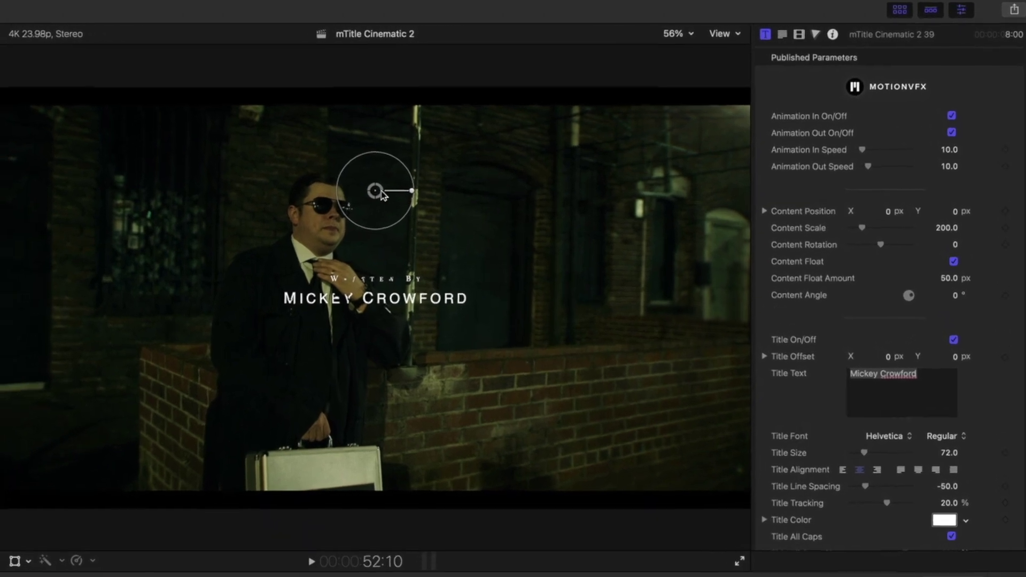
{"action": "left_click_drag", "start_coordinate": [382, 195], "coordinate": [567, 328]}
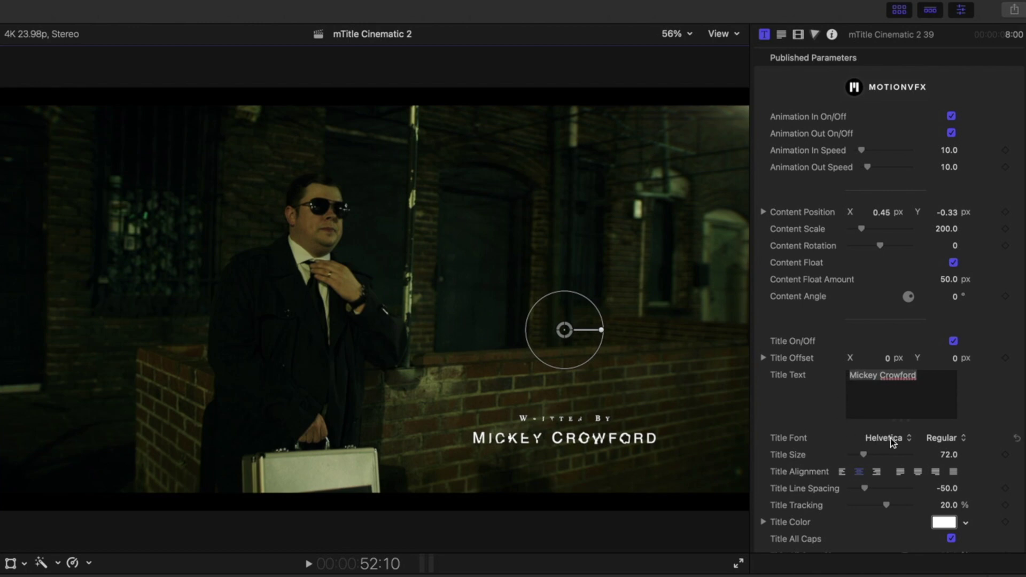
- Type TUSCALOOSA as the title text, with the title font now Source Sans Regular at size 72
{"action": "left_click_drag", "start_coordinate": [921, 376], "coordinate": [809, 366]}
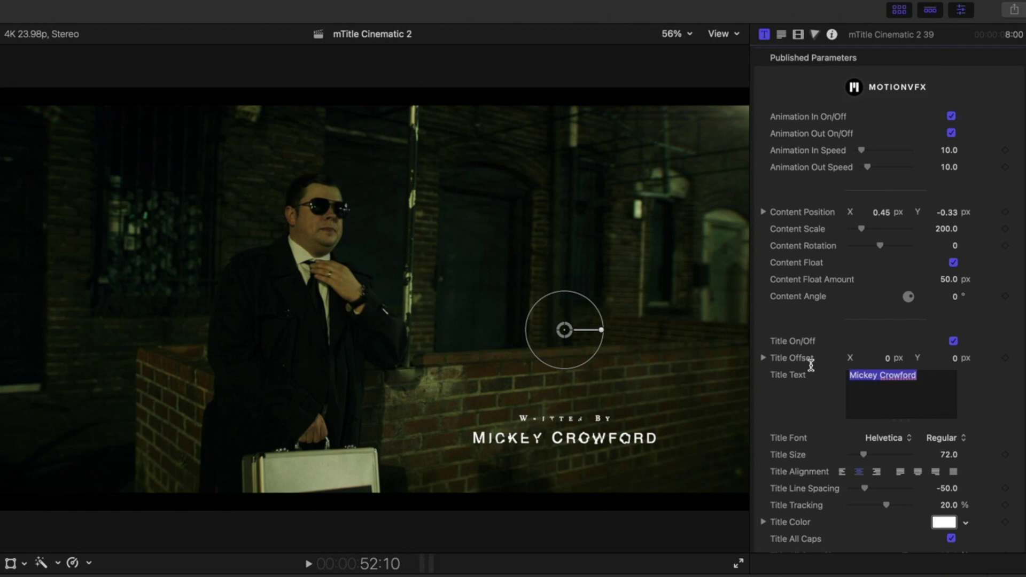
{"action": "type", "text": "TUSCALOOSA"}
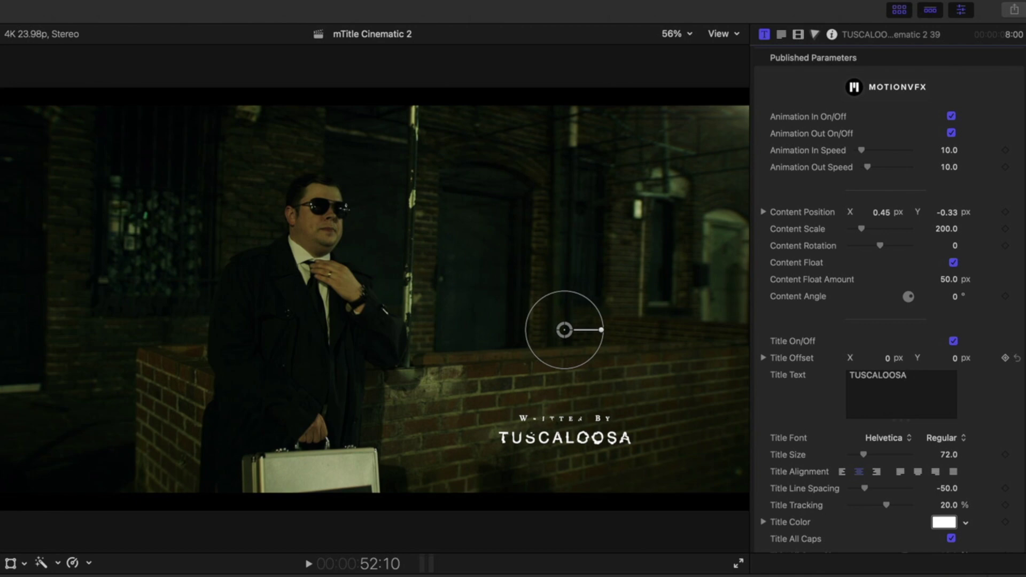
{"action": "left_click", "coordinate": [900, 441]}
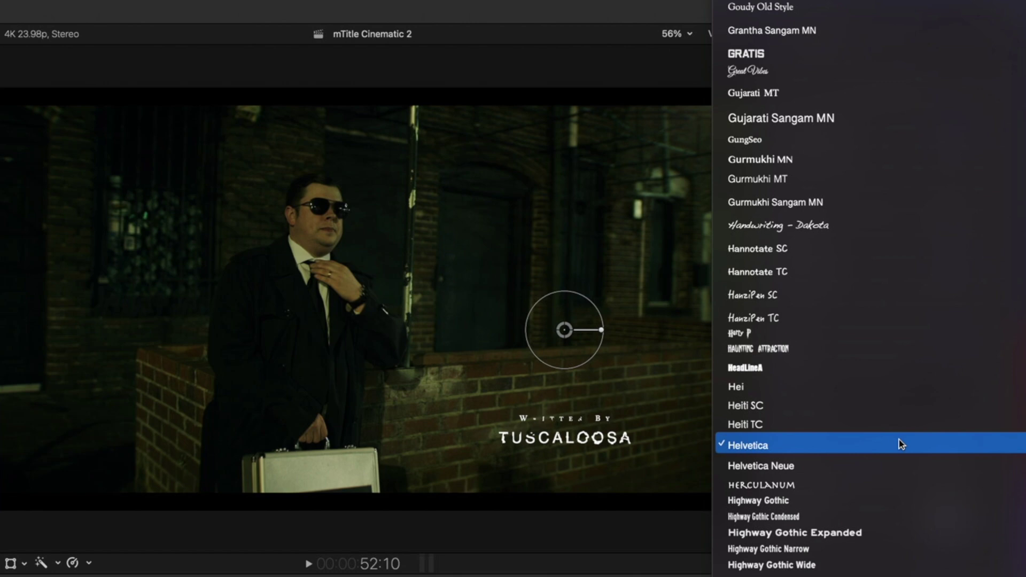
{"action": "scroll", "coordinate": [899, 439], "scroll_direction": "down", "scroll_amount": 20}
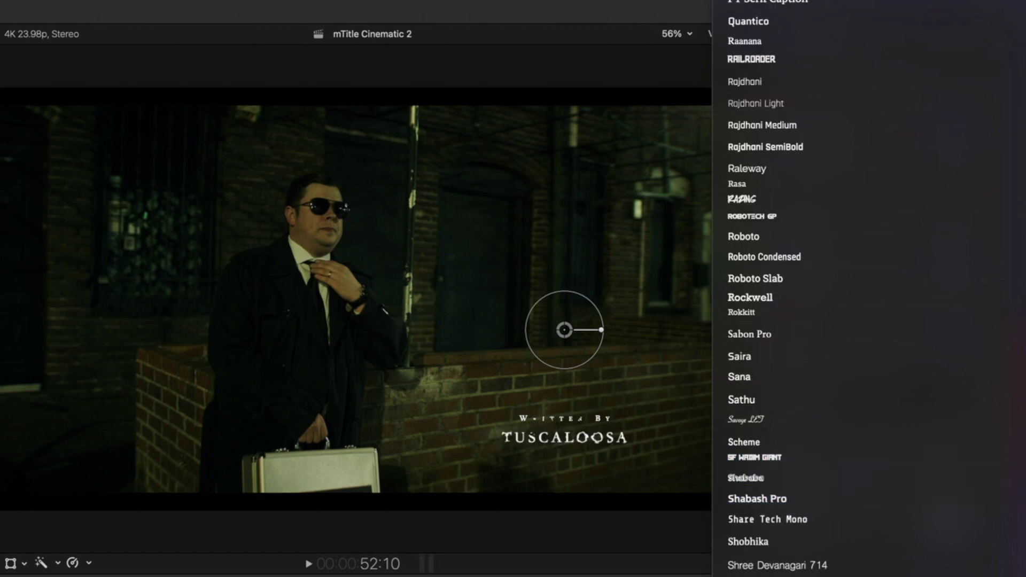
{"action": "key", "text": "Escape"}
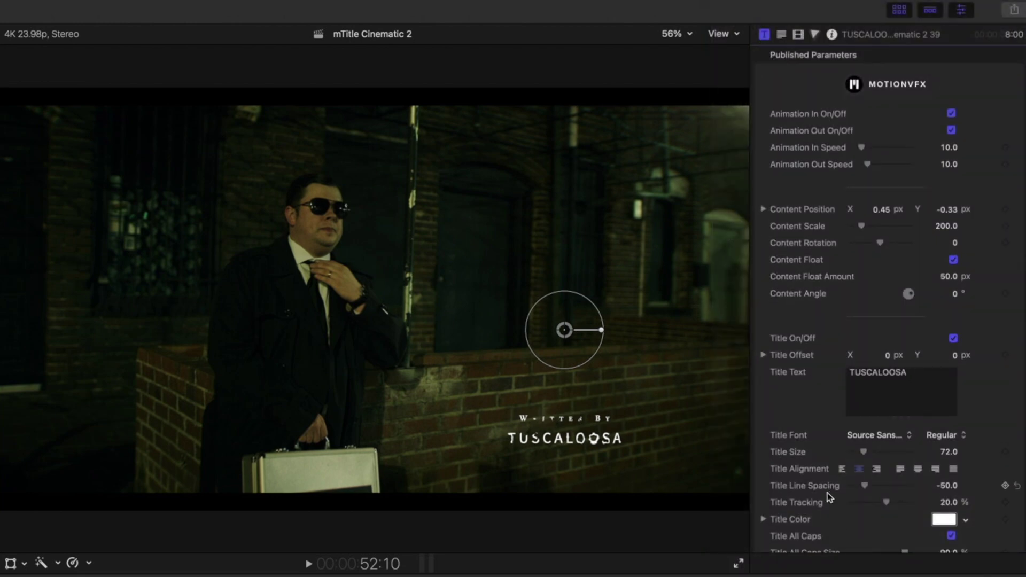
{"action": "scroll", "coordinate": [828, 493], "scroll_direction": "down", "scroll_amount": 3}
- Change the subtitle to 'Lighting By', keeping the Castoro subtitle font at size 36
{"action": "scroll", "coordinate": [827, 493], "scroll_direction": "down", "scroll_amount": 10}
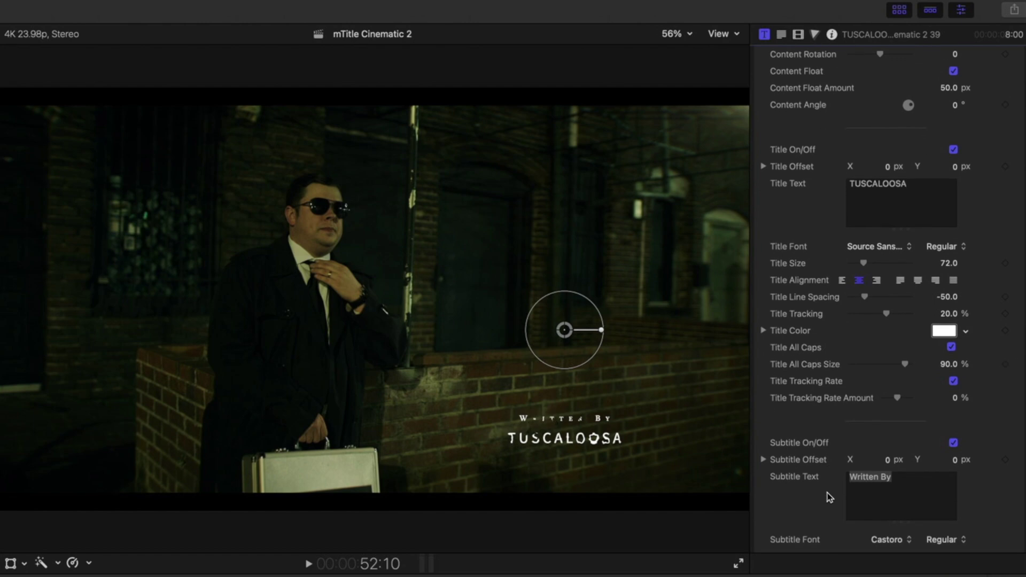
{"action": "left_click", "coordinate": [892, 406]}
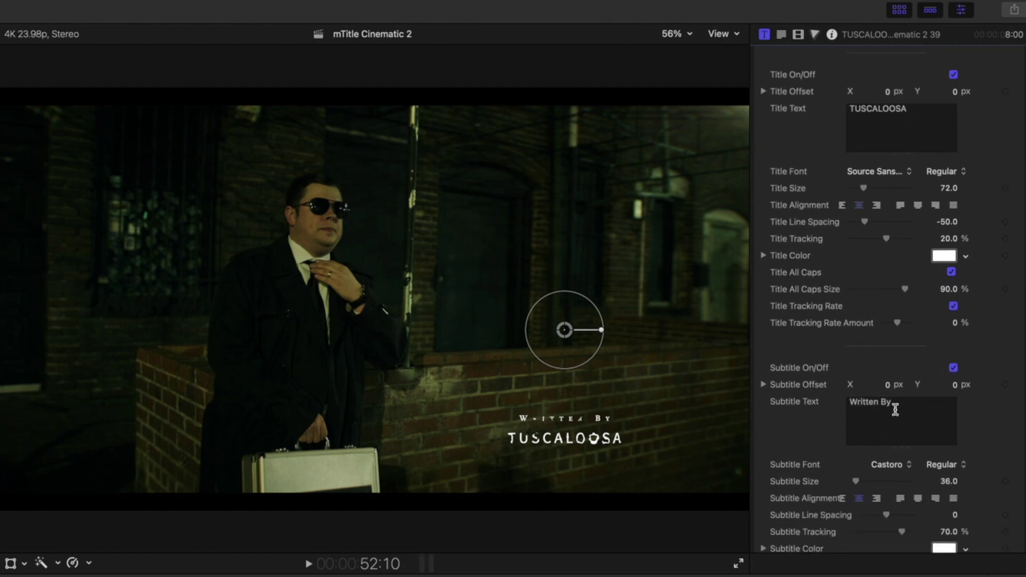
{"action": "double_click", "coordinate": [877, 402]}
{"action": "type", "text": "Lighting"}
{"action": "left_click", "coordinate": [887, 464]}
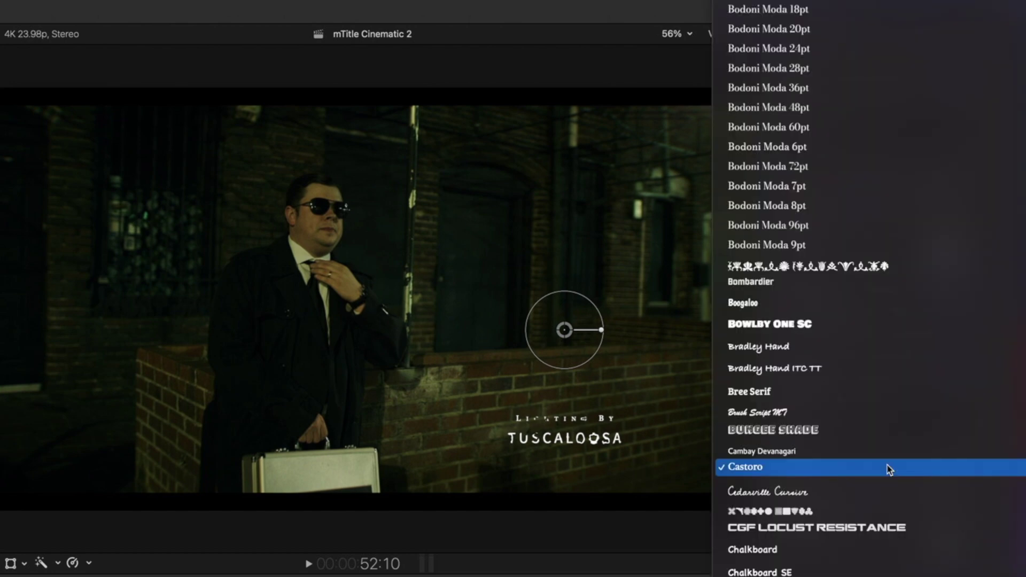
{"action": "scroll", "coordinate": [888, 469], "scroll_direction": "down", "scroll_amount": 20}
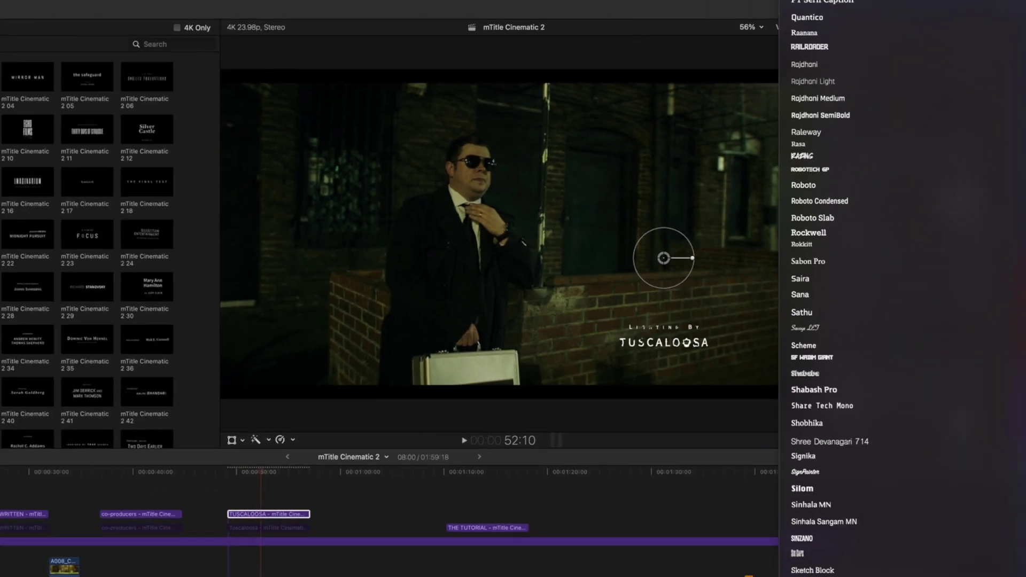
{"action": "key", "text": "Escape"}
{"action": "left_click", "coordinate": [446, 375]}
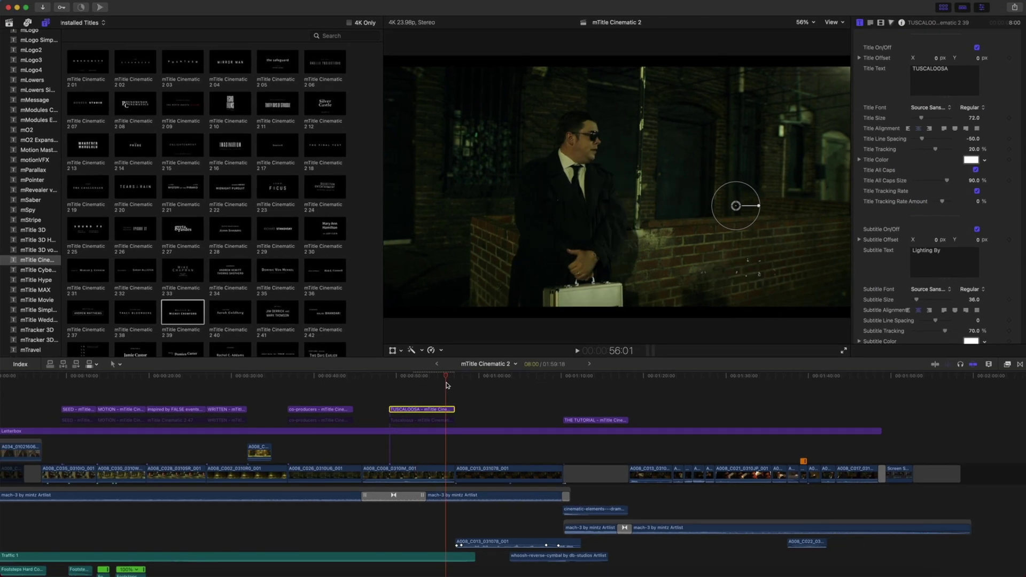
- Scrub to THE TUTORIAL title near the end and select it to inspect its size 96, 150% tracking
{"action": "left_click_drag", "start_coordinate": [448, 385], "coordinate": [559, 385]}
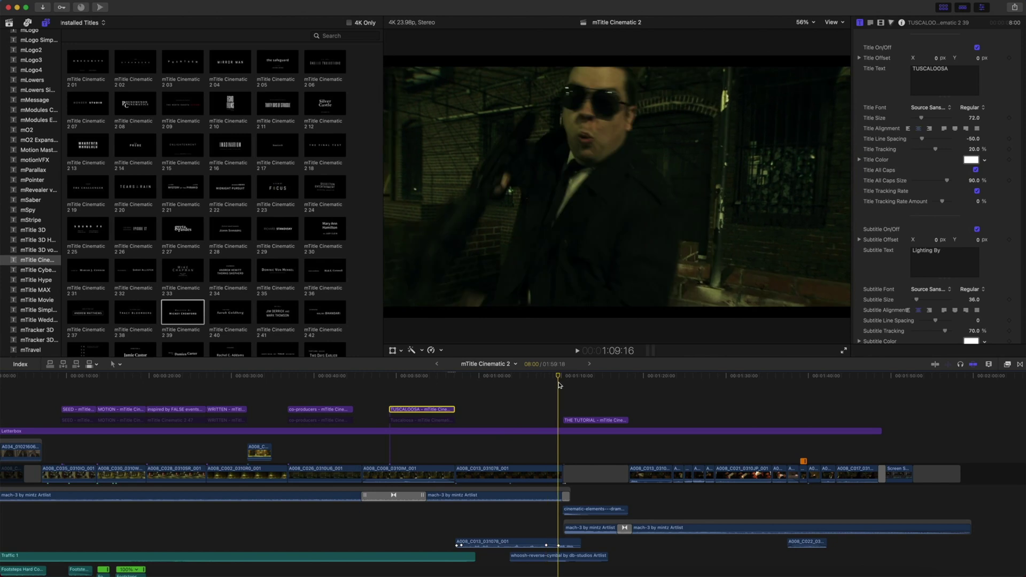
{"action": "left_click_drag", "start_coordinate": [561, 385], "coordinate": [576, 386]}
{"action": "left_click_drag", "start_coordinate": [587, 386], "coordinate": [593, 387]}
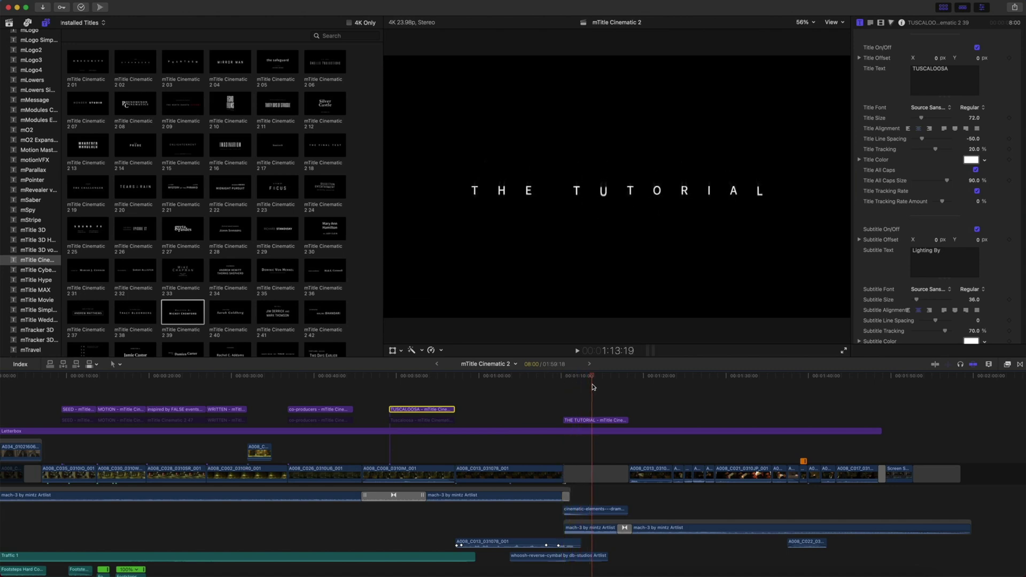
{"action": "left_click", "coordinate": [597, 422]}
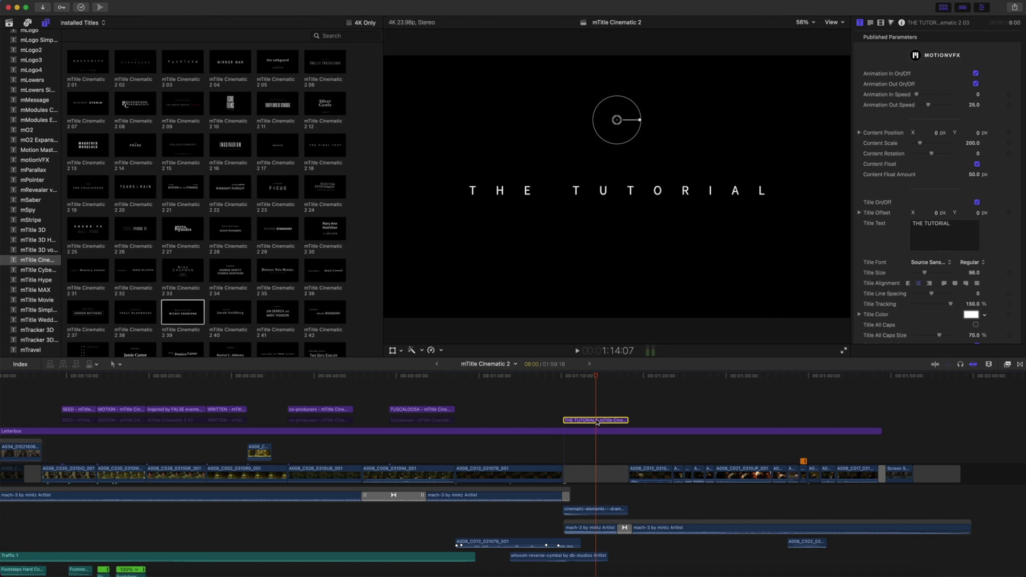
- Disable the old main title and add mTitle Cinematic 2 03 above it
{"action": "key", "text": "v"}
{"action": "left_click", "coordinate": [191, 72]}
{"action": "left_click_drag", "start_coordinate": [524, 355], "coordinate": [565, 400]}
{"action": "left_click", "coordinate": [570, 400]}
{"action": "left_click", "coordinate": [591, 408]}
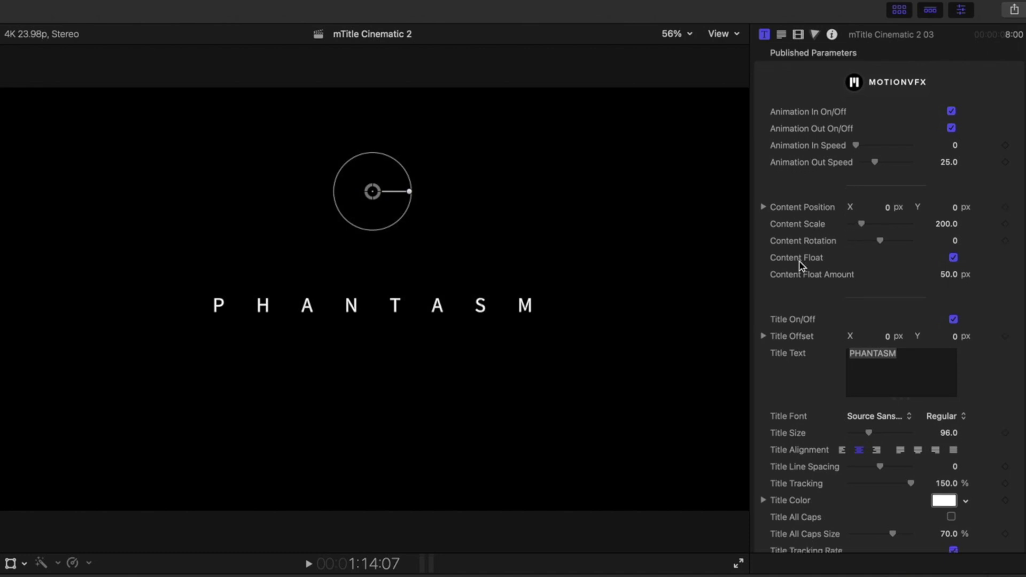
- Replace the PHANTASM placeholder with THE TUTORIAL in the title text
{"action": "scroll", "coordinate": [797, 283], "scroll_direction": "down", "scroll_amount": 3}
{"action": "left_click_drag", "start_coordinate": [916, 311], "coordinate": [860, 293]}
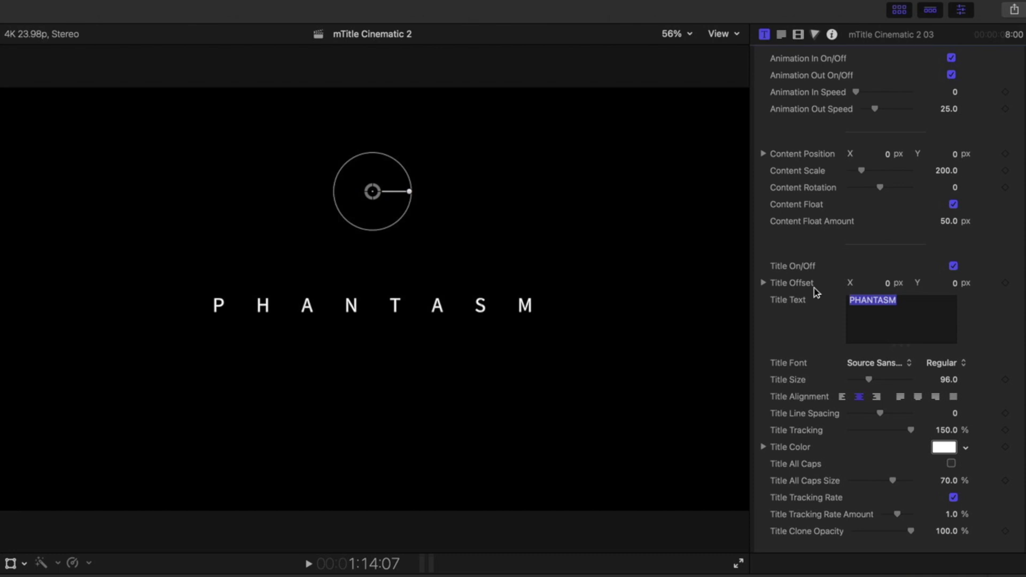
{"action": "type", "text": "THE TUTORI"}
{"action": "type", "text": "A;L"}
{"action": "key", "text": "BackSpace"}
{"action": "key", "text": "BackSpace"}
{"action": "type", "text": "L"}
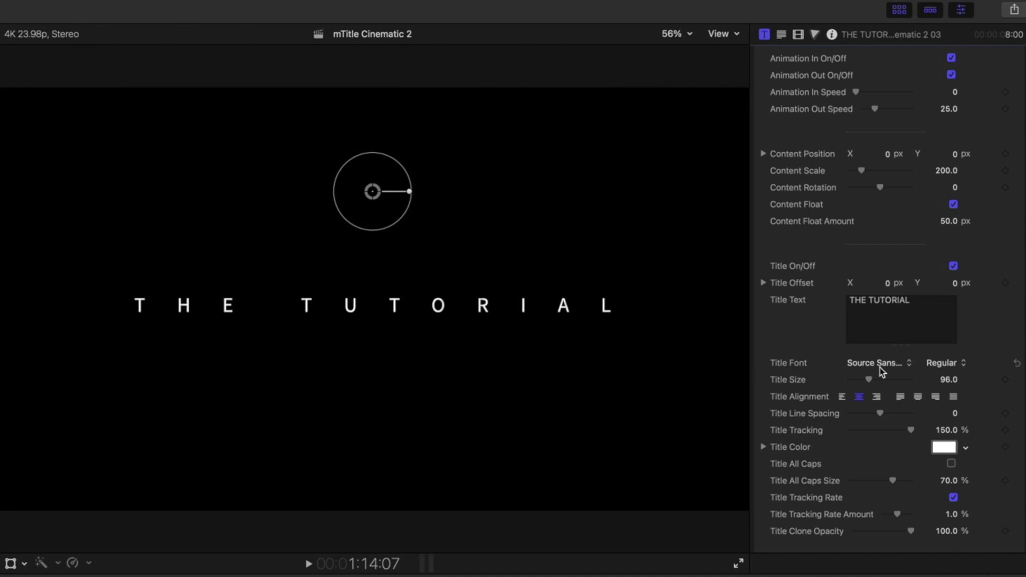
{"action": "scroll", "coordinate": [880, 367], "scroll_direction": "down", "scroll_amount": 3}
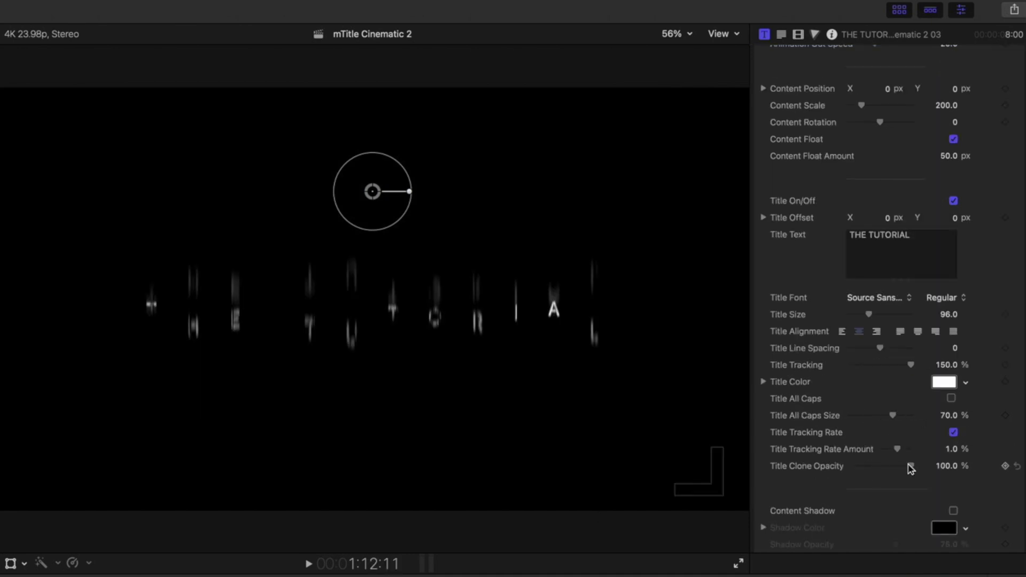
- Set THE TUTORIAL's Title Clone Opacity to 100%
{"action": "mouse_move", "coordinate": [910, 468]}
{"action": "left_mouse_down"}
{"action": "mouse_move", "coordinate": [865, 469]}
{"action": "mouse_move", "coordinate": [938, 473]}
{"action": "mouse_move", "coordinate": [883, 454]}
{"action": "mouse_move", "coordinate": [914, 450]}
{"action": "mouse_move", "coordinate": [897, 451]}
{"action": "left_mouse_up"}
{"action": "scroll", "coordinate": [817, 460], "scroll_direction": "down", "scroll_amount": 2}
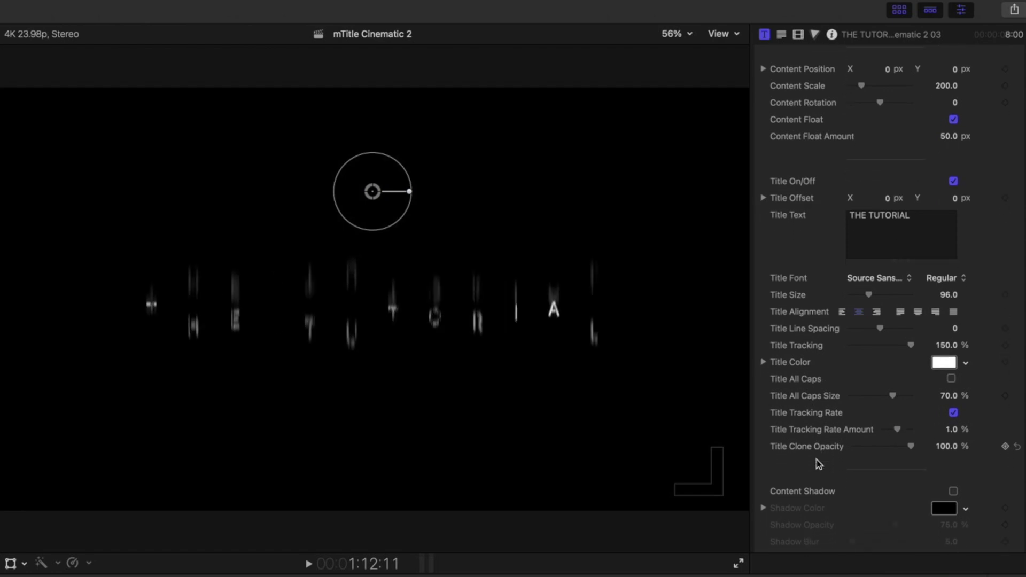
{"action": "scroll", "coordinate": [818, 463], "scroll_direction": "down", "scroll_amount": 2}
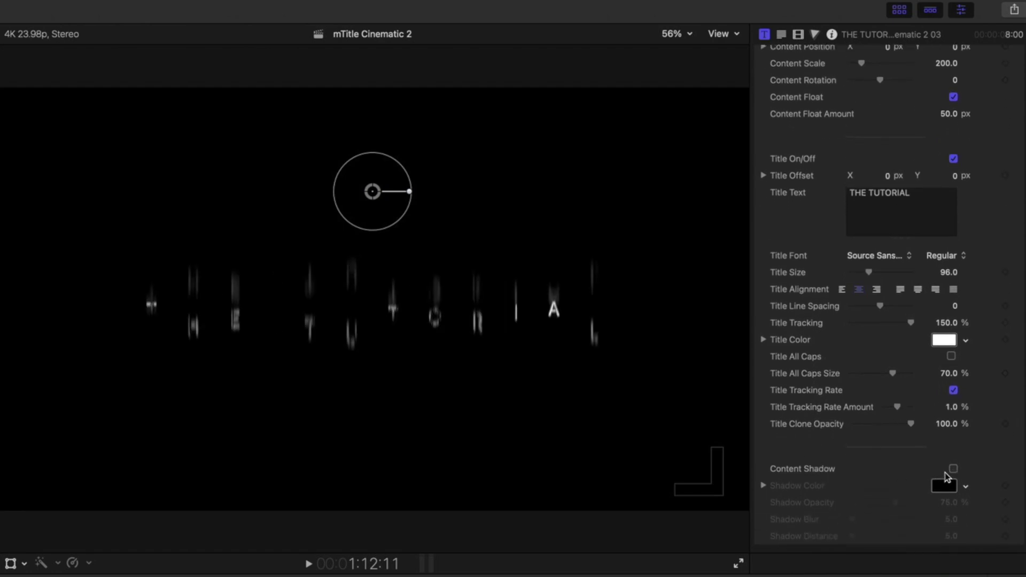